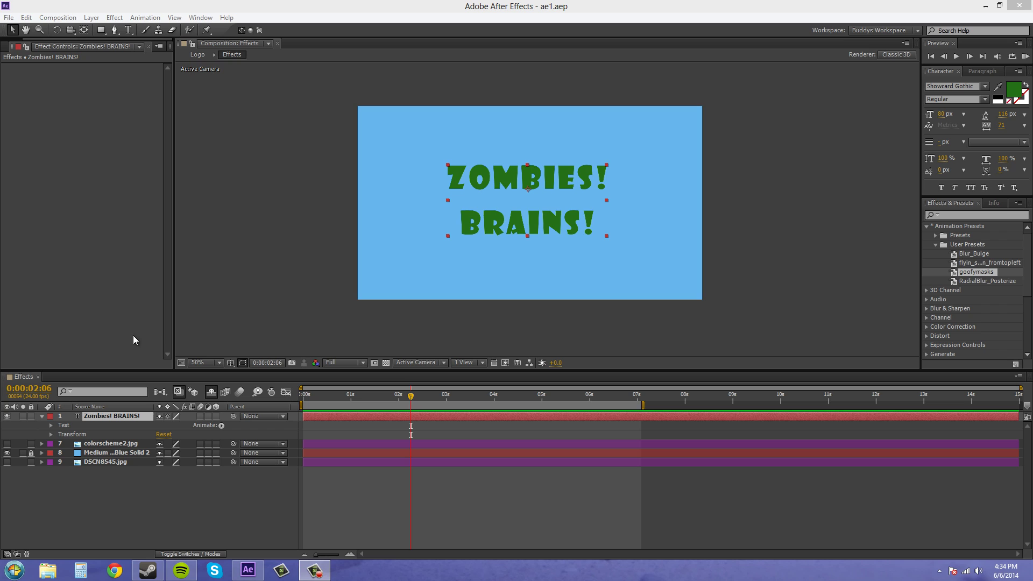
Keyframe the text's Position from the left side at 0:00 to the right side at 2:19.
left_click(100, 415)
key("p")
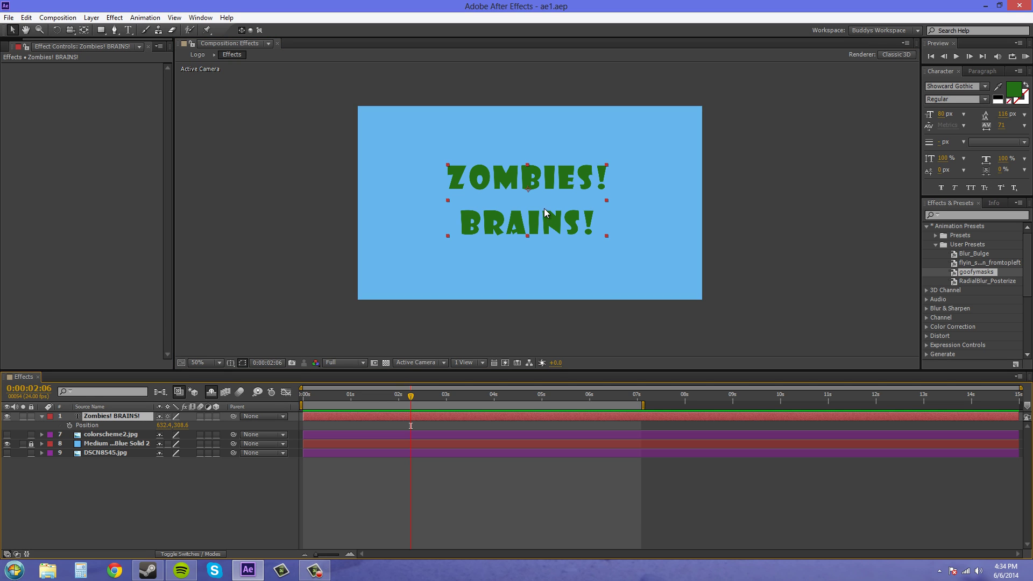
left_click_drag(411, 399, 301, 404)
left_click(69, 425)
left_click_drag(488, 245, 396, 240)
left_click_drag(305, 399, 436, 399)
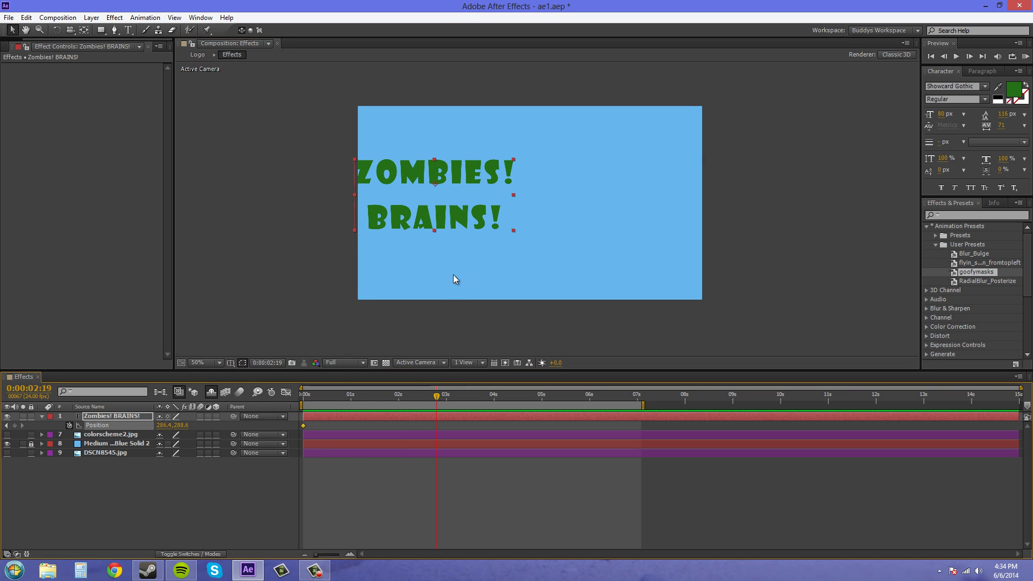
left_click_drag(433, 205, 607, 204)
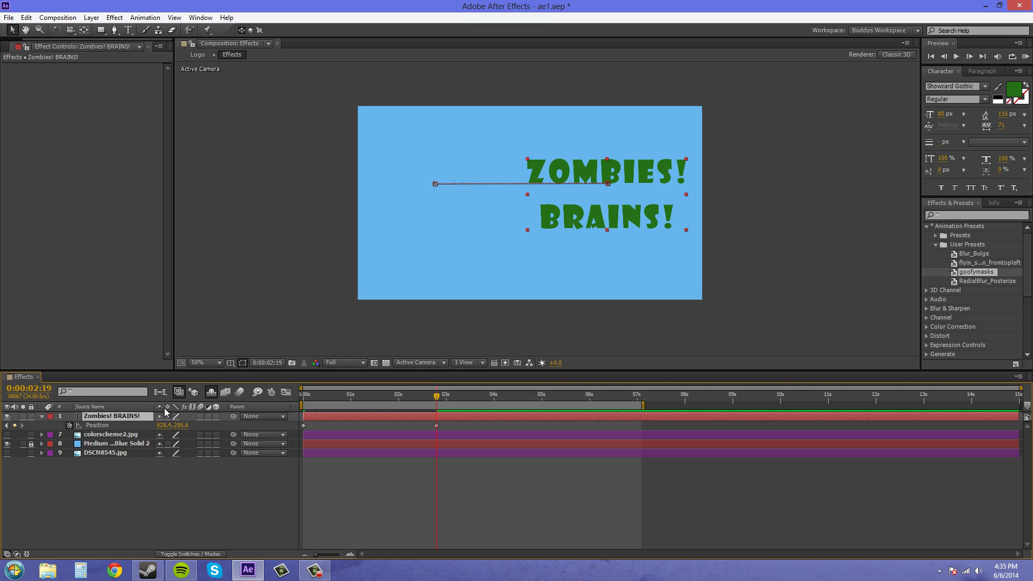
Keyframe Rotation from a −44° tilt at 0:00 to level at 2:19, then preview it.
key("r")
left_click(69, 426)
left_click_drag(436, 397, 244, 402)
mouse_move(174, 427)
left_mouse_down()
mouse_move(133, 452)
mouse_move(158, 437)
left_mouse_up()
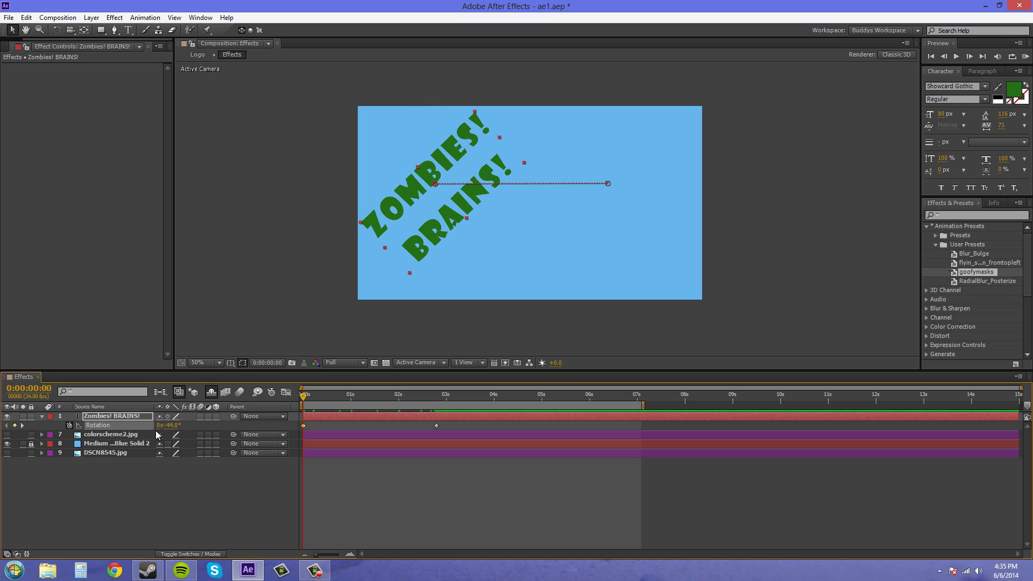
left_click_drag(302, 403, 280, 425)
left_click(809, 234)
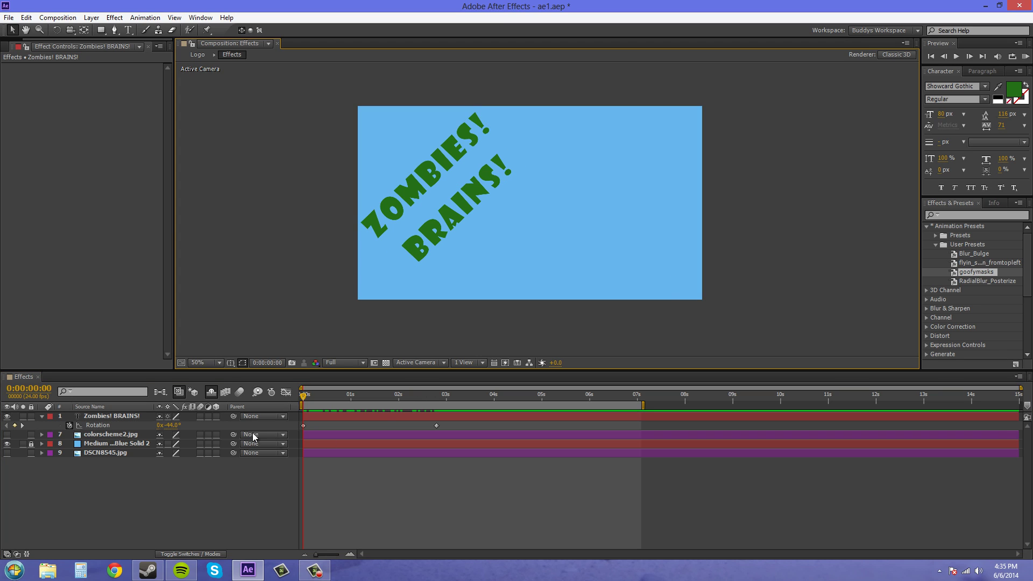
Select all Position and Rotation keyframes and save them as a new animation preset named 'test'.
left_click(111, 413)
key("u")
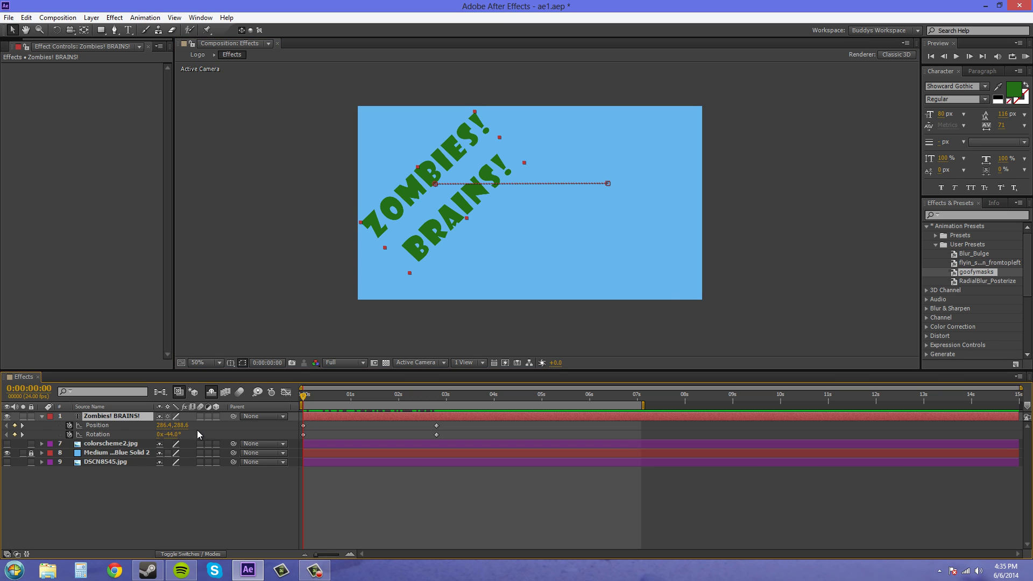
left_click(111, 427)
left_click(106, 435, "shift")
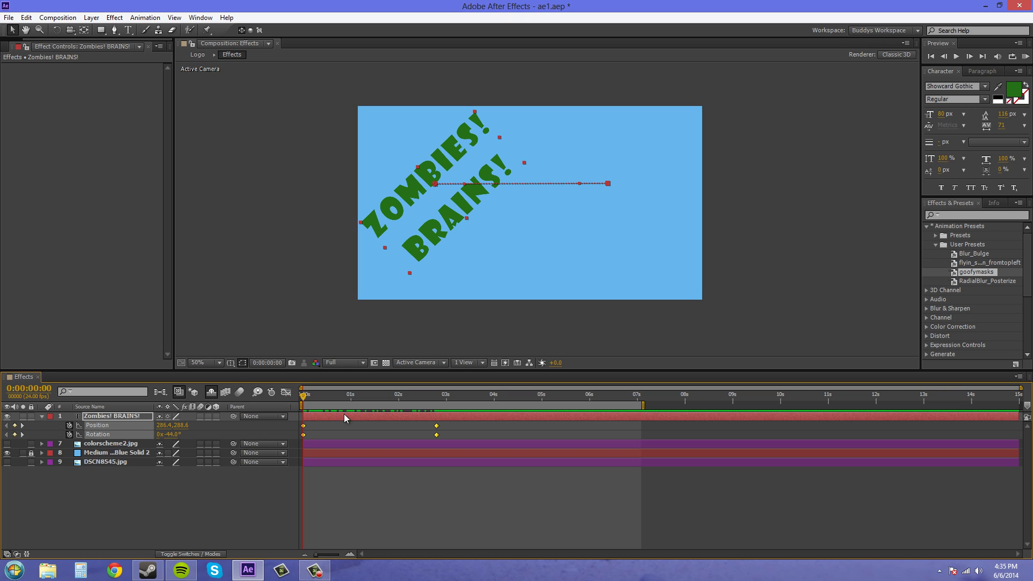
left_click(1016, 367)
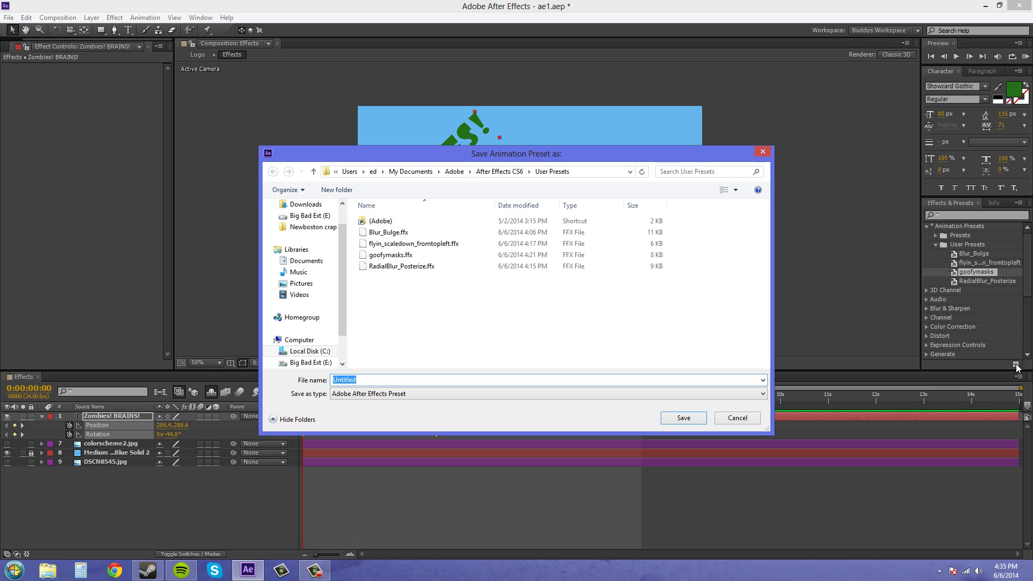
type("test")
left_click(688, 418)
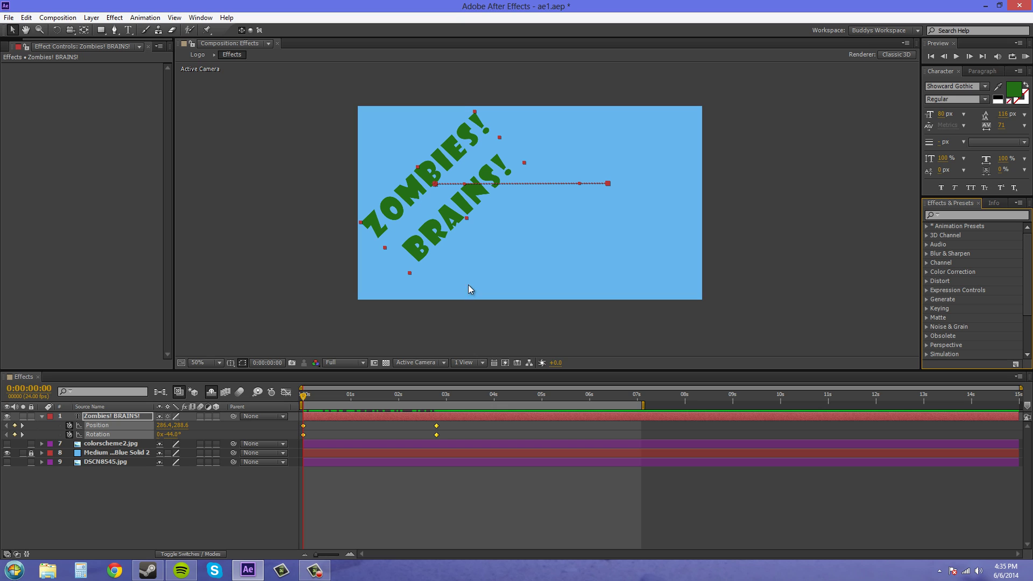
Remove the Position and Rotation keyframes and move the text to the frame centre.
left_click_drag(304, 397, 425, 397)
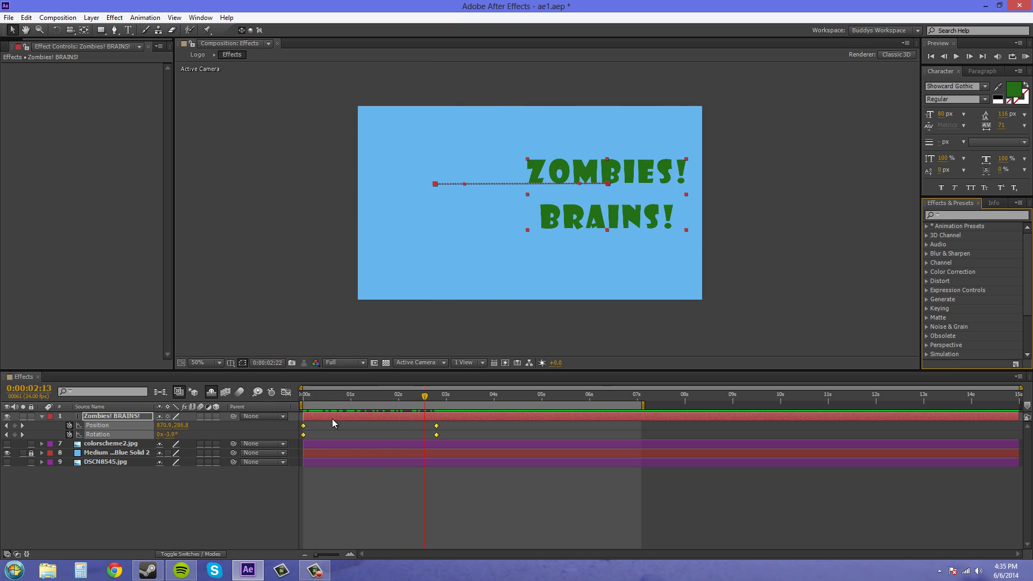
key("Home")
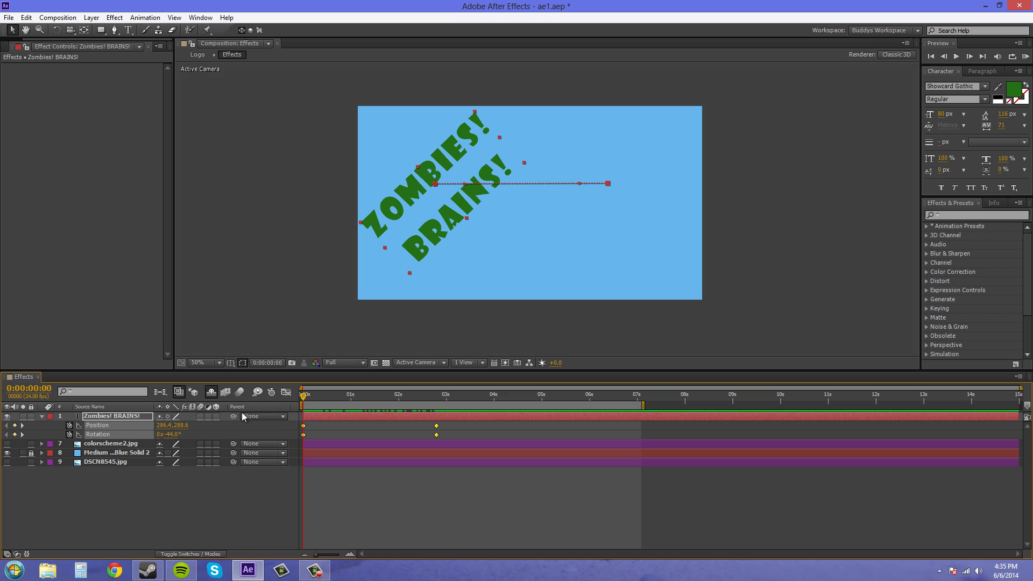
left_click(173, 492)
left_click(69, 425)
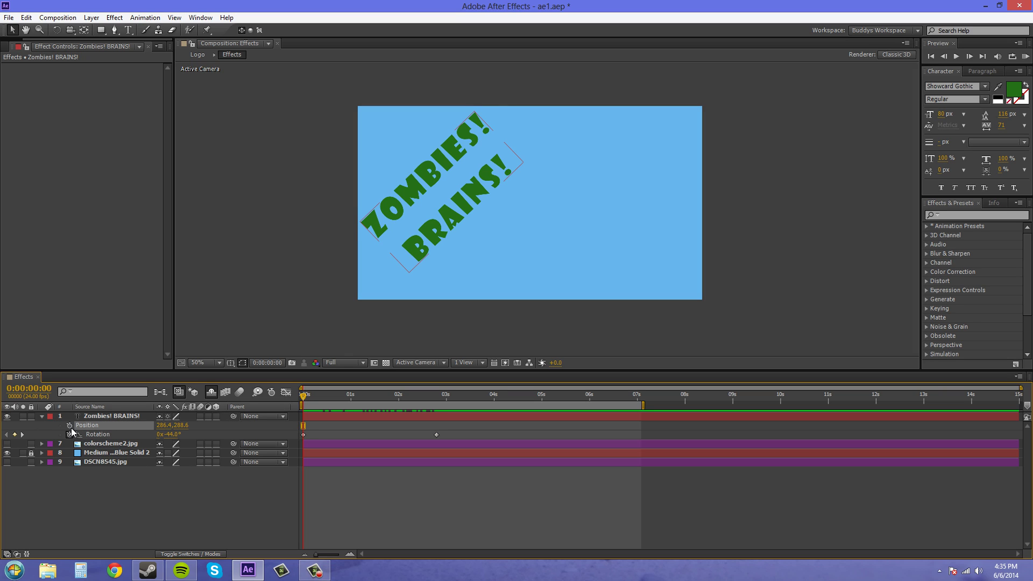
left_click(70, 434)
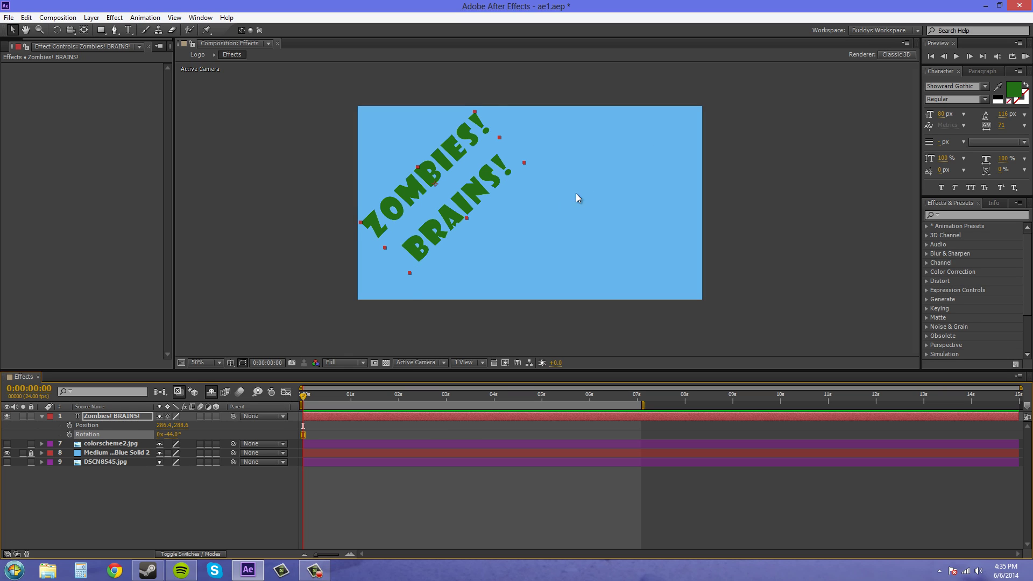
left_click_drag(514, 192, 603, 198)
left_click(897, 232)
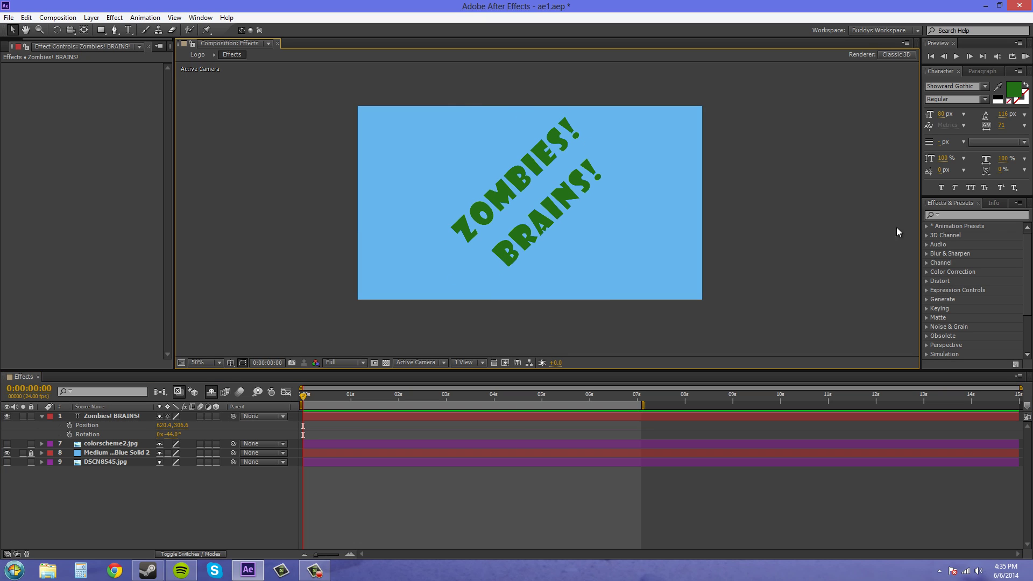
Drag 'test' from Animation Presets > User Presets onto the layer, preview, then undo it.
left_click(960, 231)
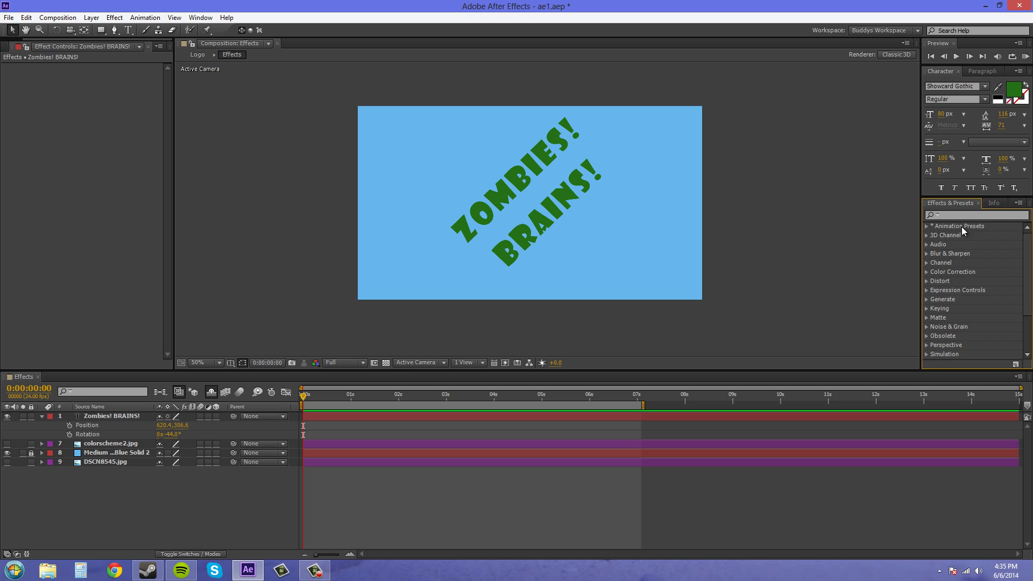
left_click(926, 226)
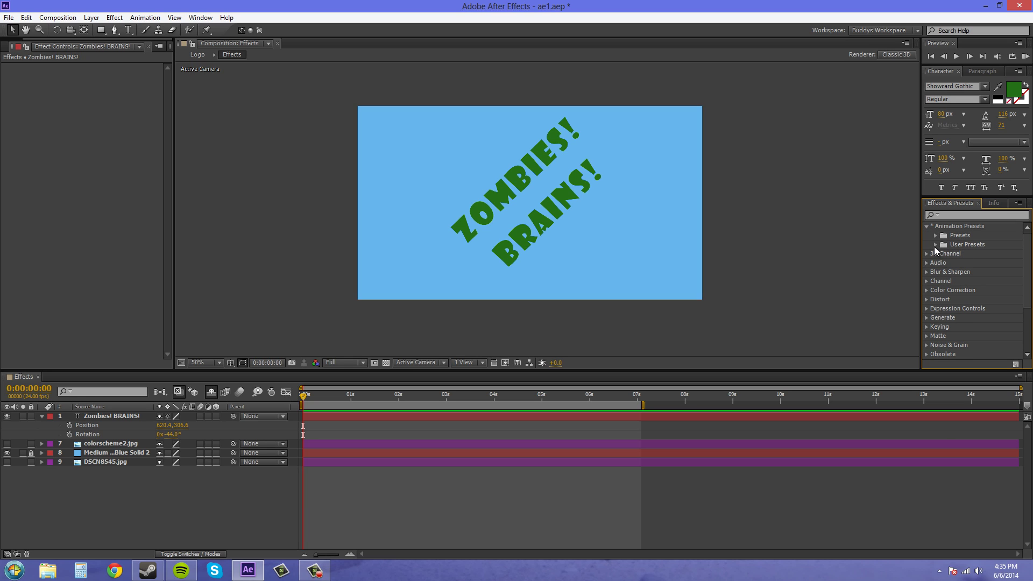
left_click(935, 246)
left_click_drag(964, 291, 150, 370)
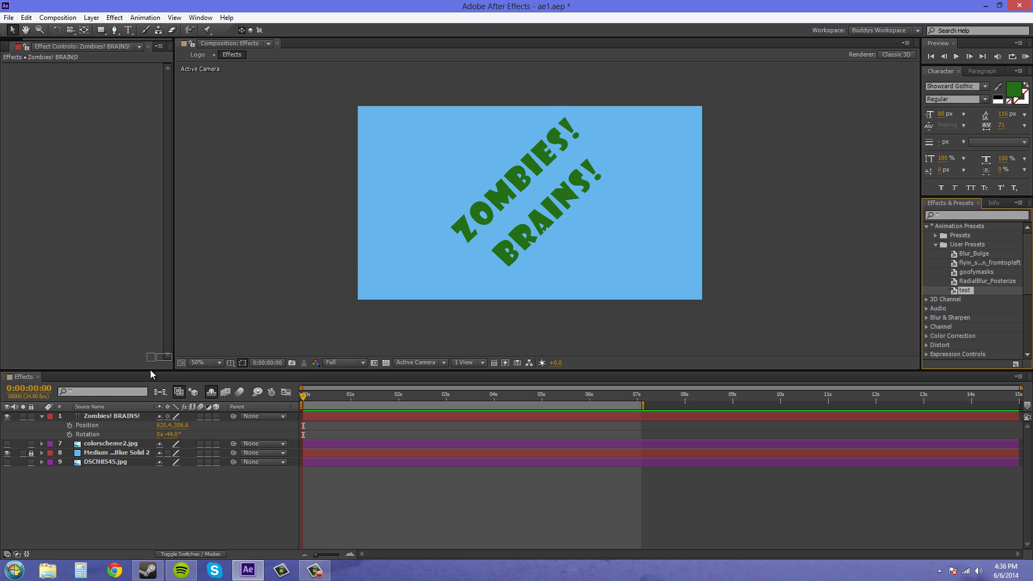
left_click_drag(106, 435, 107, 417)
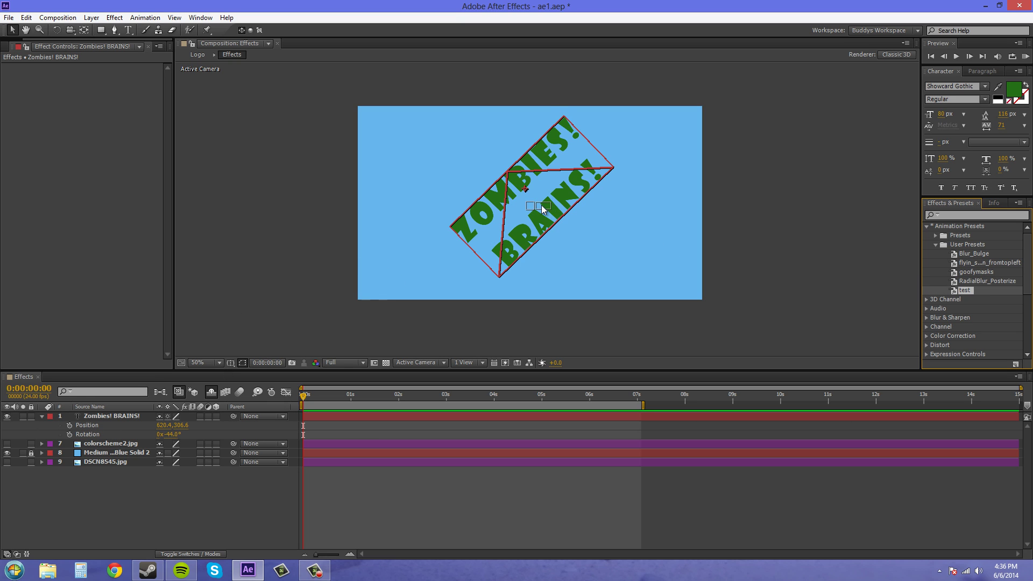
left_click_drag(542, 210, 540, 211)
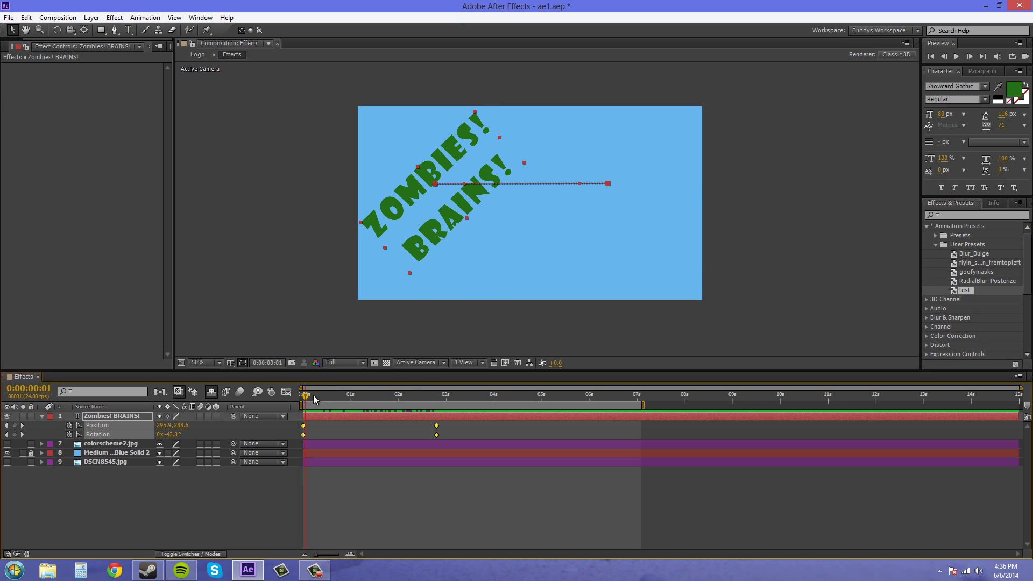
left_click_drag(313, 395, 263, 405)
key("ctrl+z")
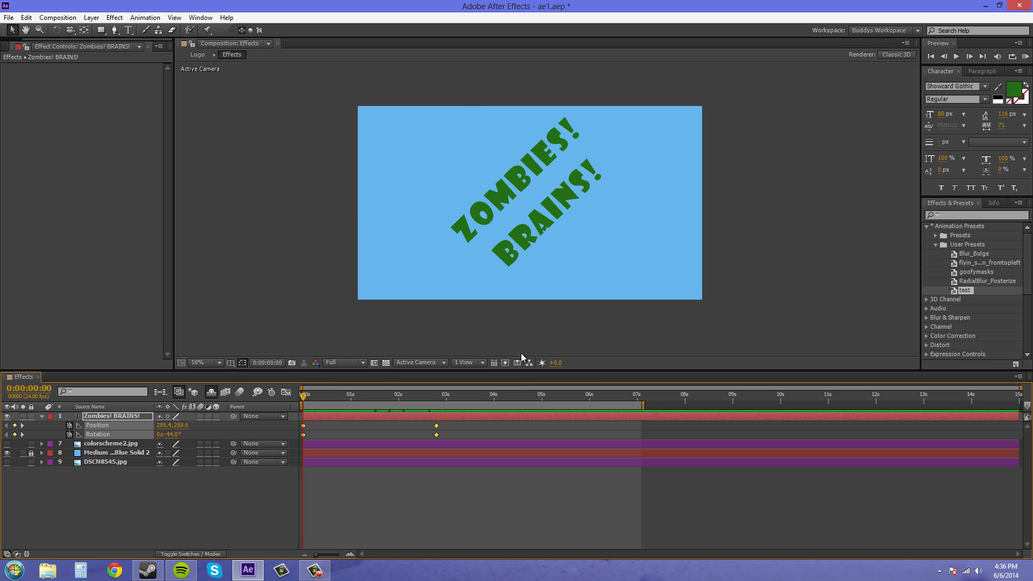
key("ctrl+z")
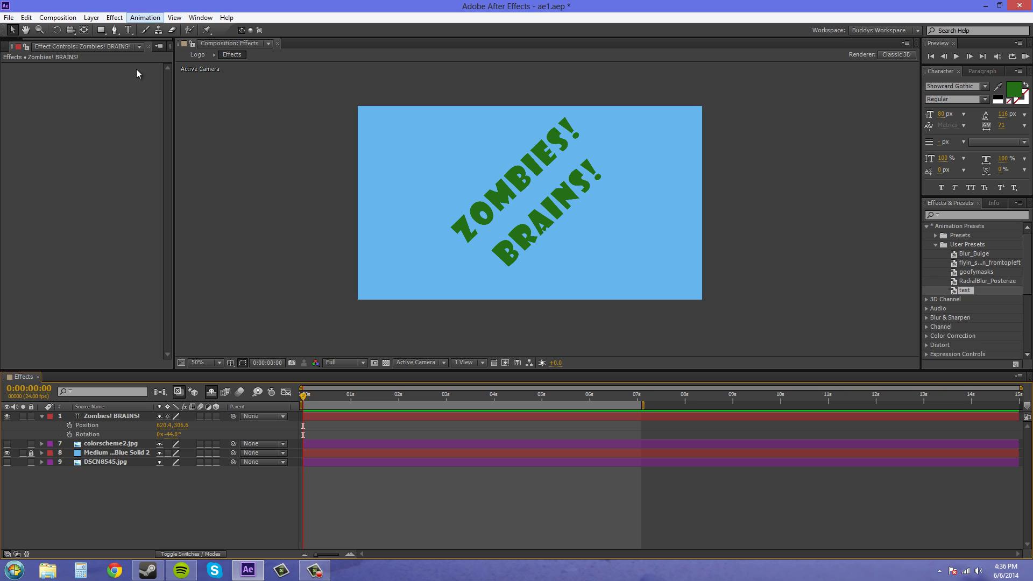
left_click(144, 19)
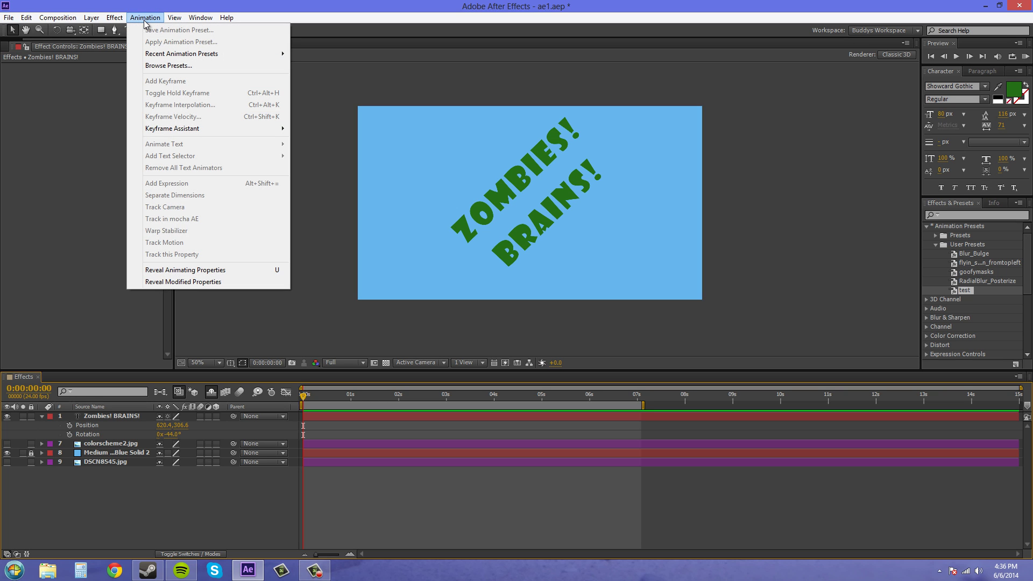
mouse_move(163, 58)
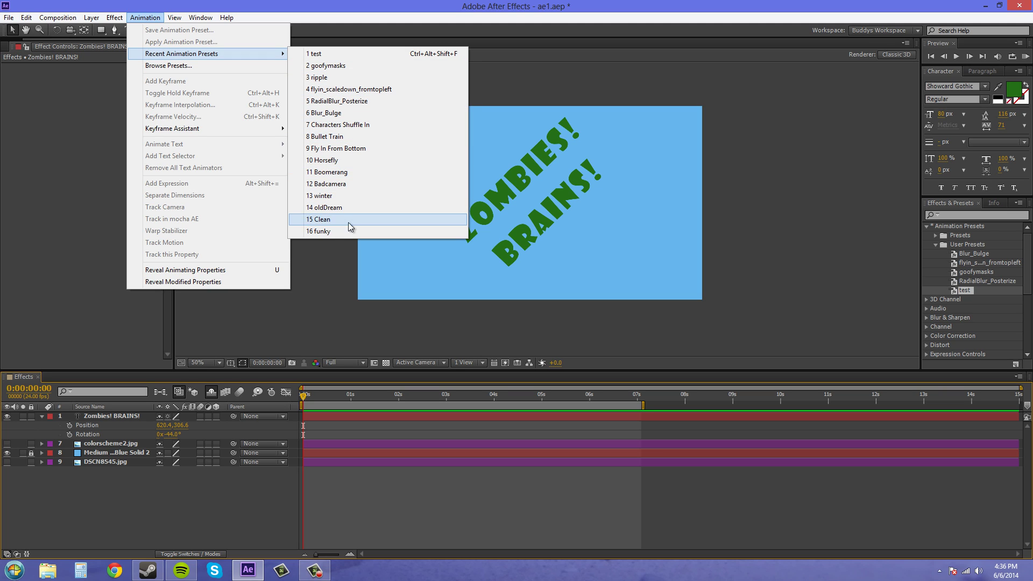
left_click(329, 55)
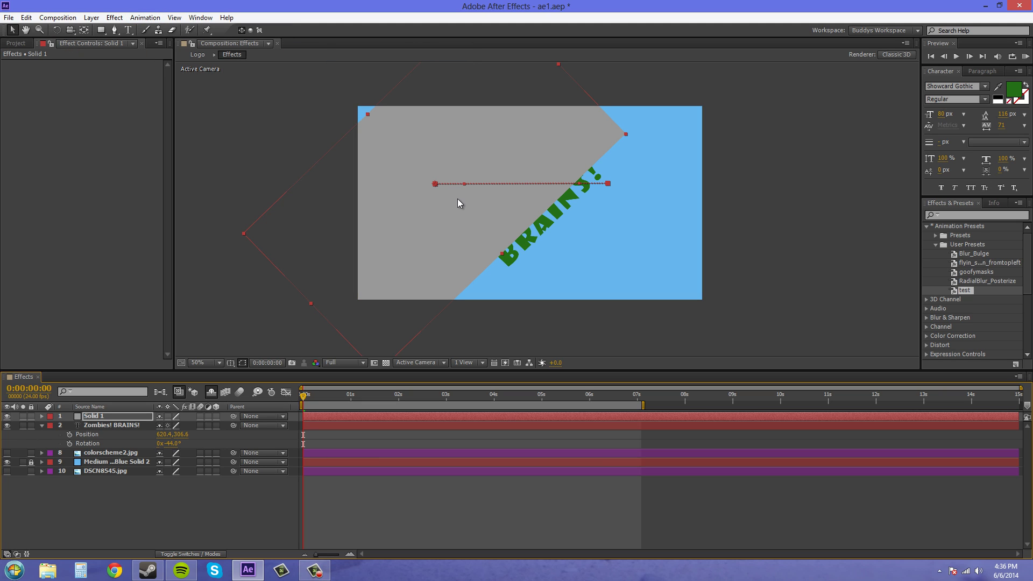
key("Delete")
left_click(111, 416)
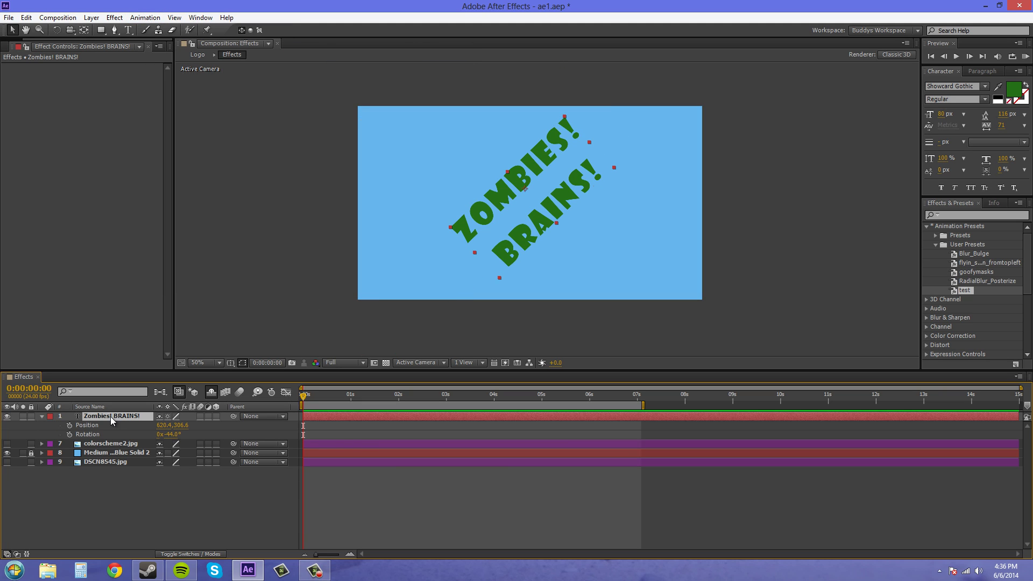
left_click(144, 17)
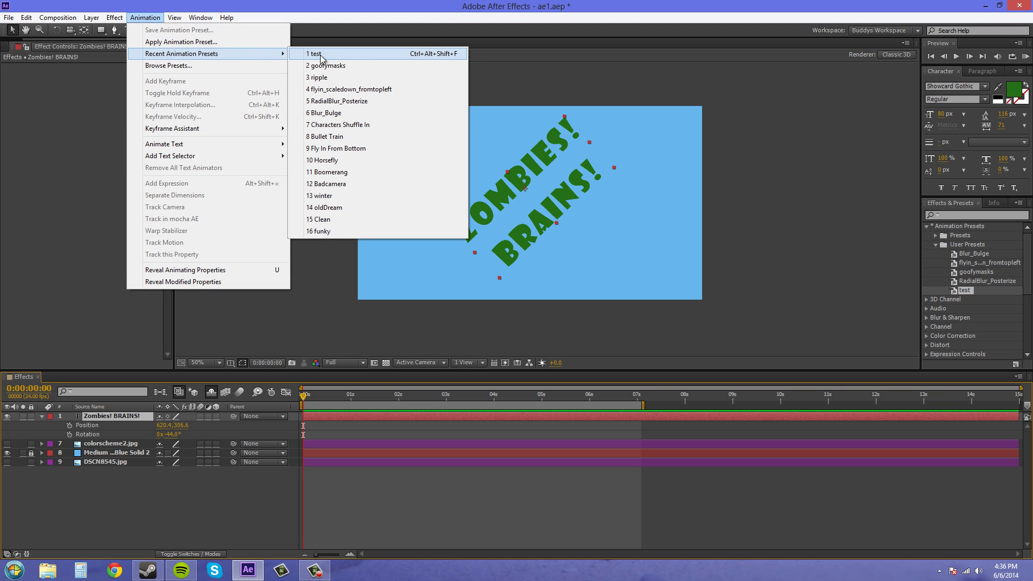
left_click(322, 53)
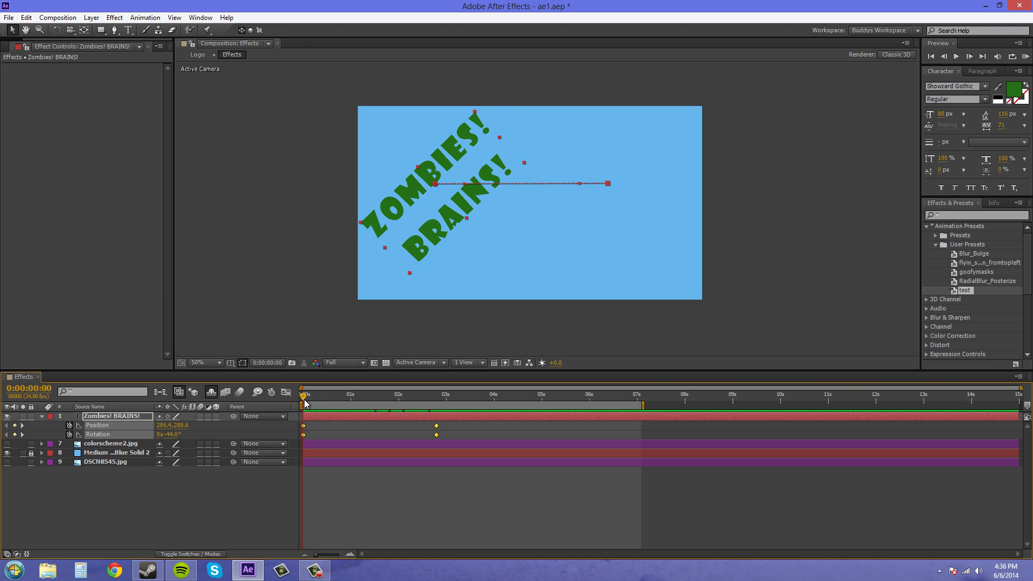
left_click_drag(304, 403, 276, 405)
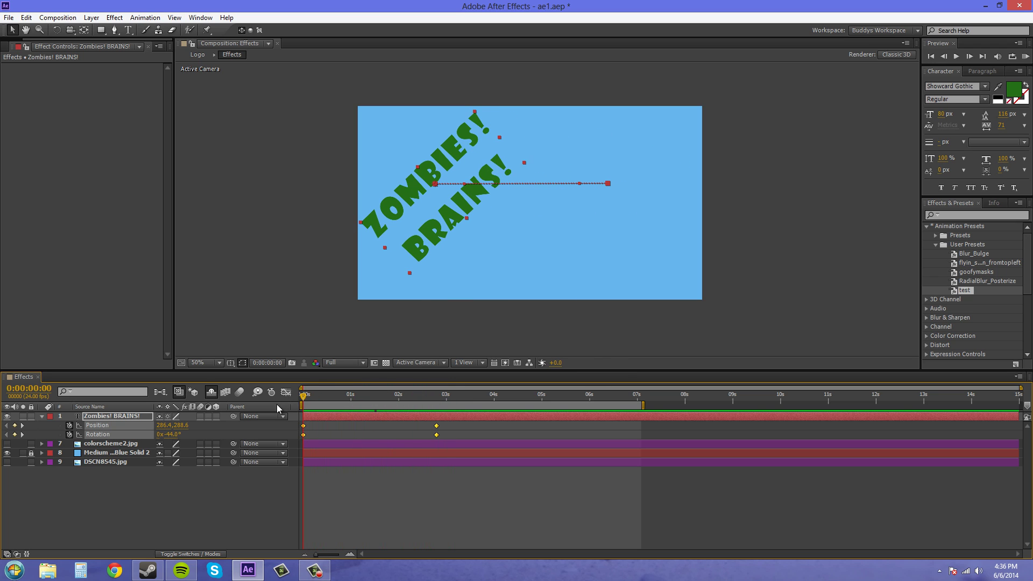
left_click(124, 510)
key("ctrl+z")
key("ctrl+z")
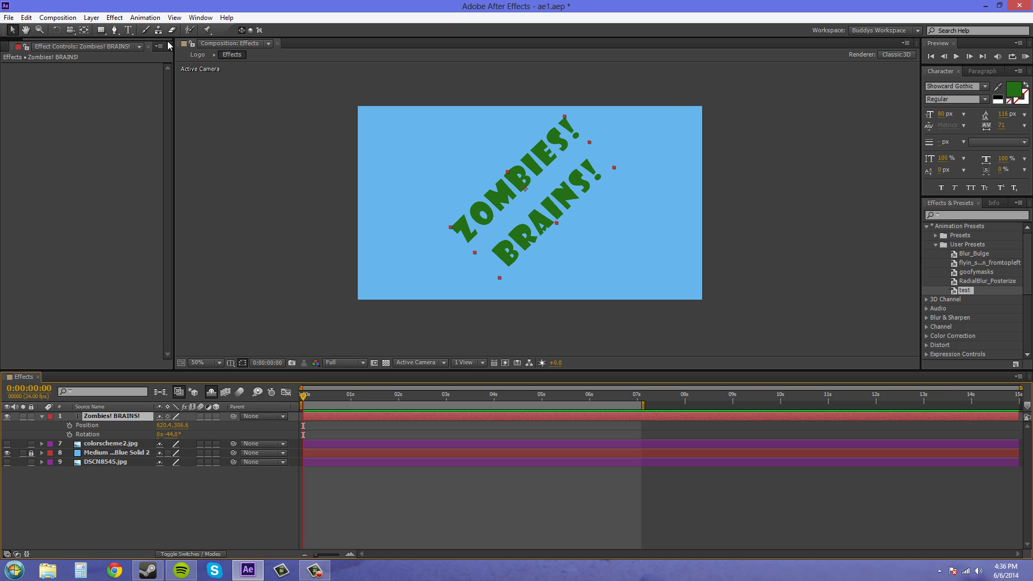
Apply test.ffx to the ZOMBIES! BRAINS! layer via Animation > Apply Animation Preset and preview.
left_click(144, 21)
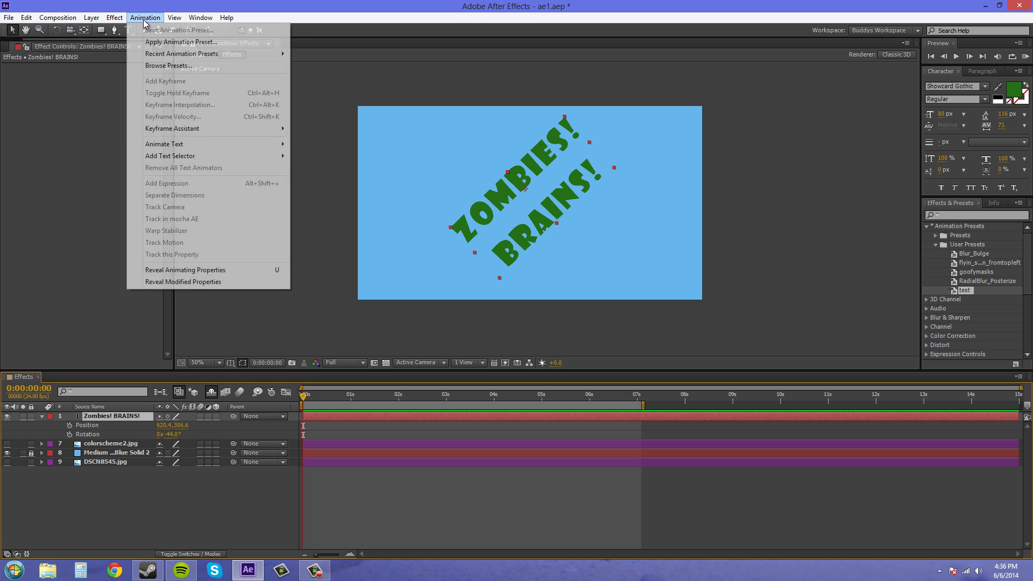
left_click(112, 518)
left_click(108, 420)
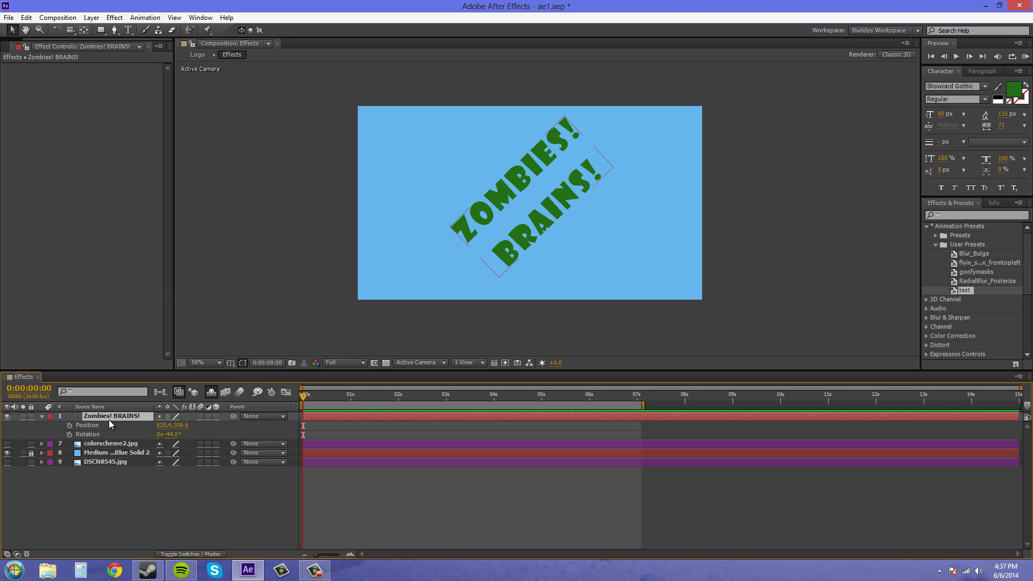
left_click(144, 21)
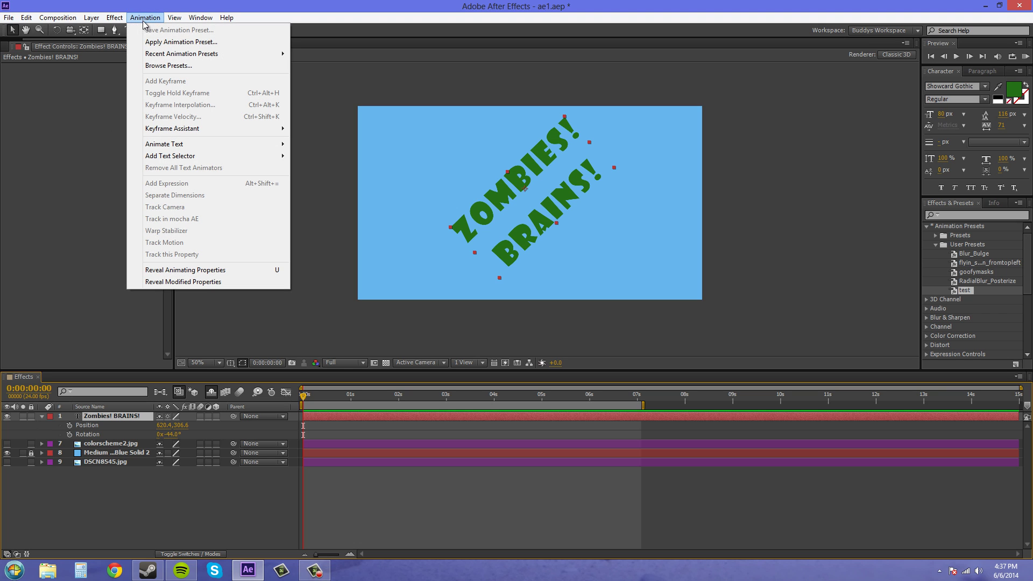
left_click(172, 45)
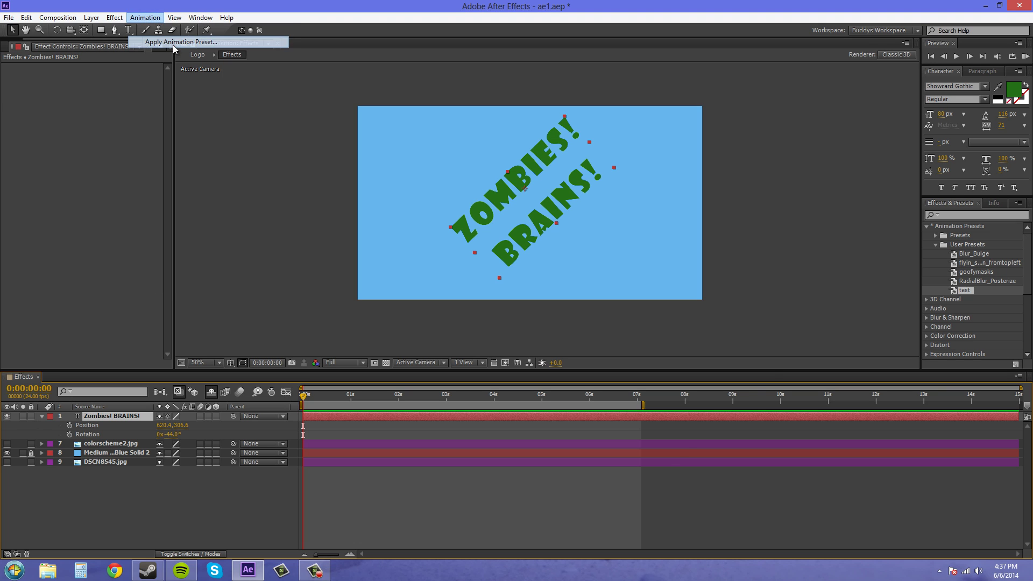
left_click(372, 277)
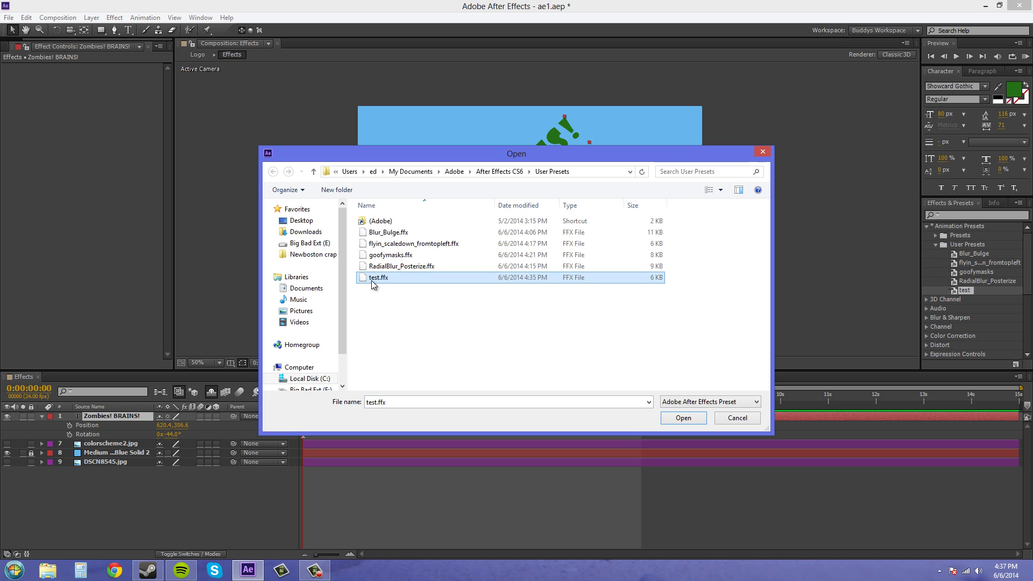
left_click(682, 416)
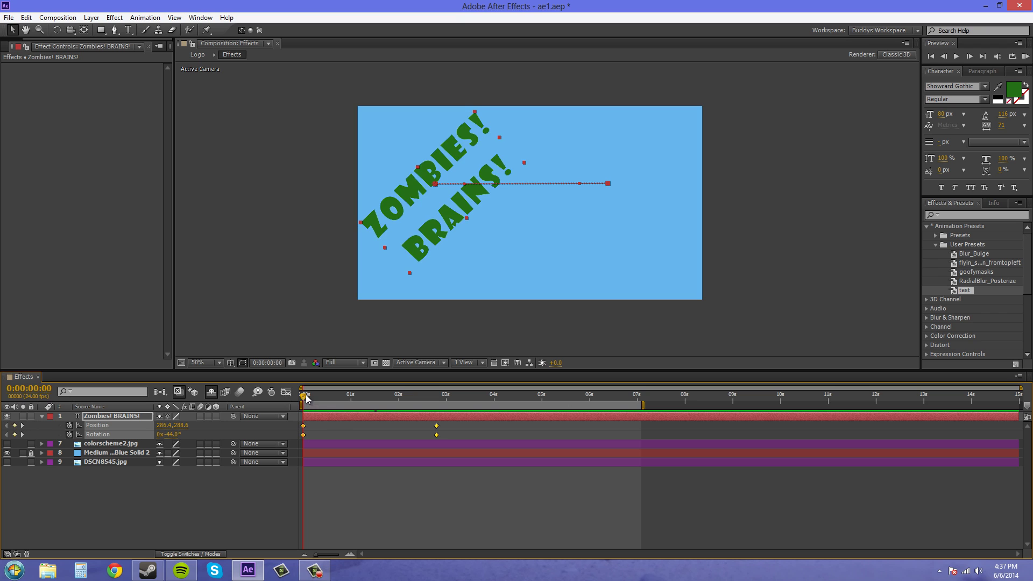
mouse_move(306, 396)
left_mouse_down()
mouse_move(431, 401)
mouse_move(301, 406)
left_mouse_up()
Reopen the preset file browser and cancel it without applying anything.
left_click(129, 20)
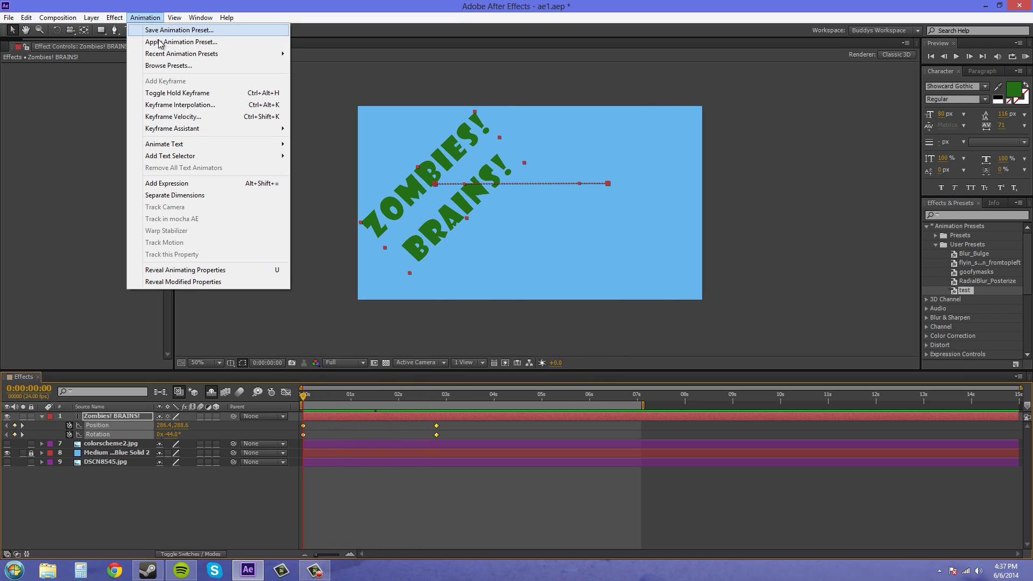
left_click(167, 42)
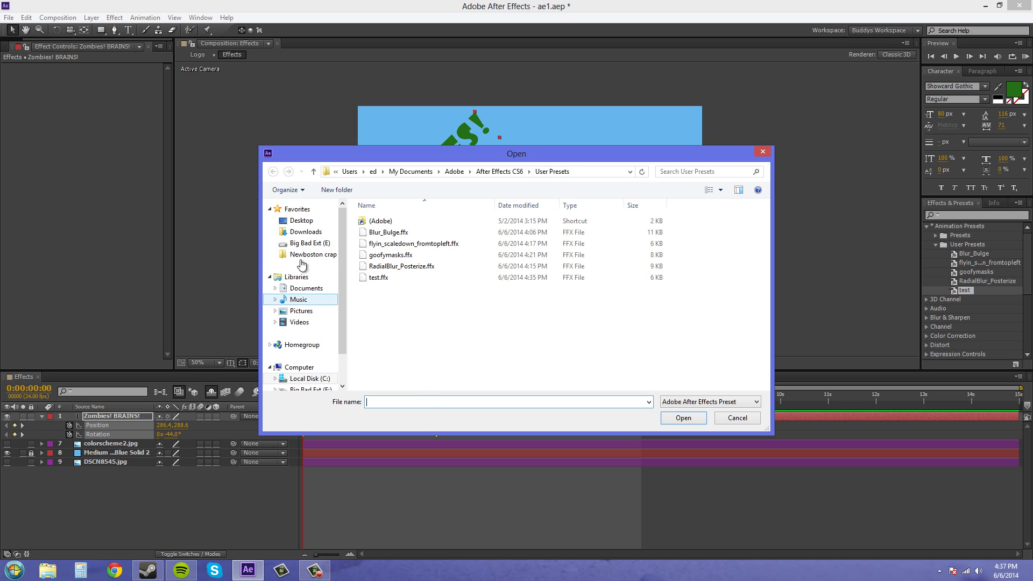
left_click(736, 419)
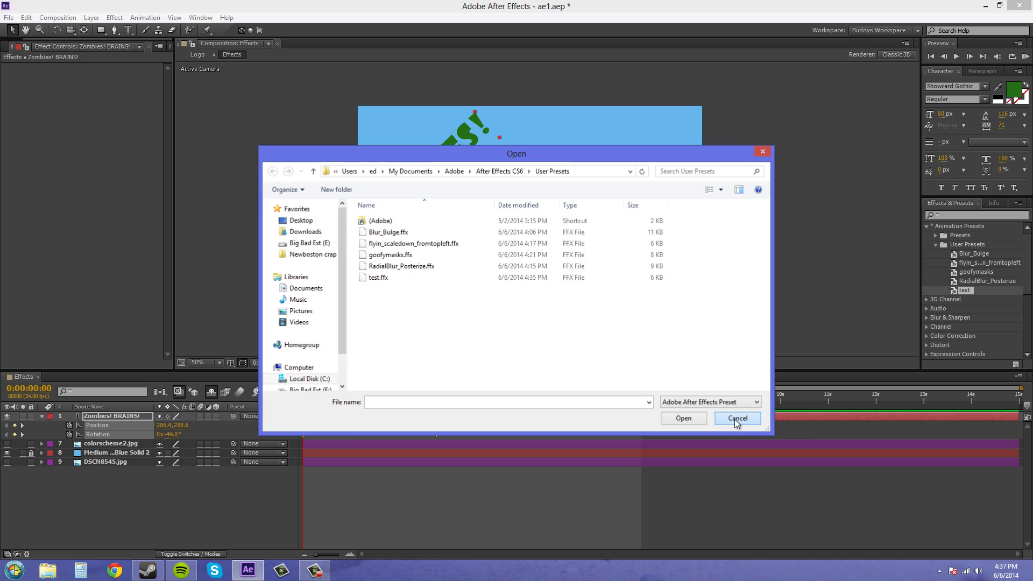
key("ctrl+z")
key("ctrl+z")
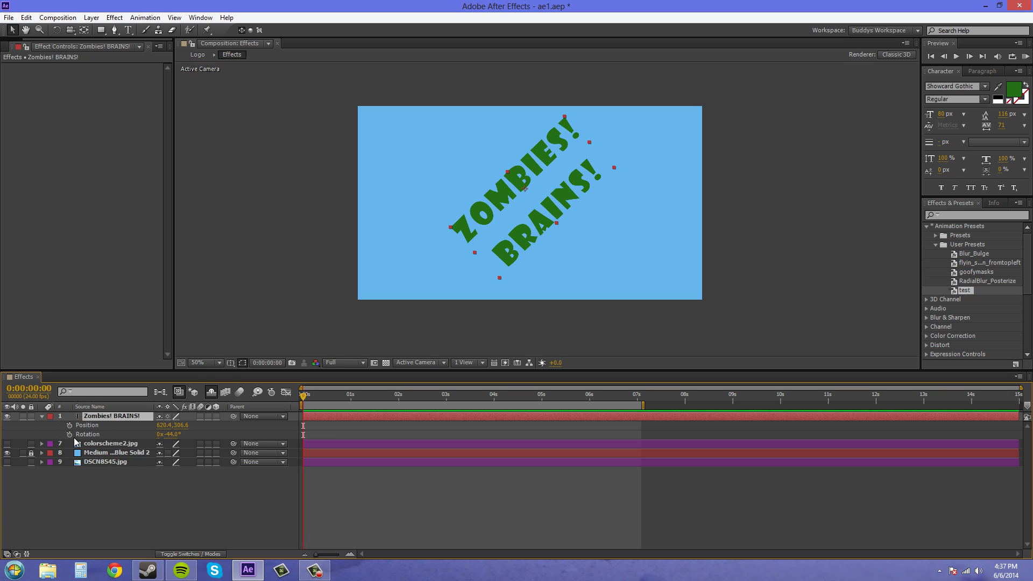
key("ctrl+z")
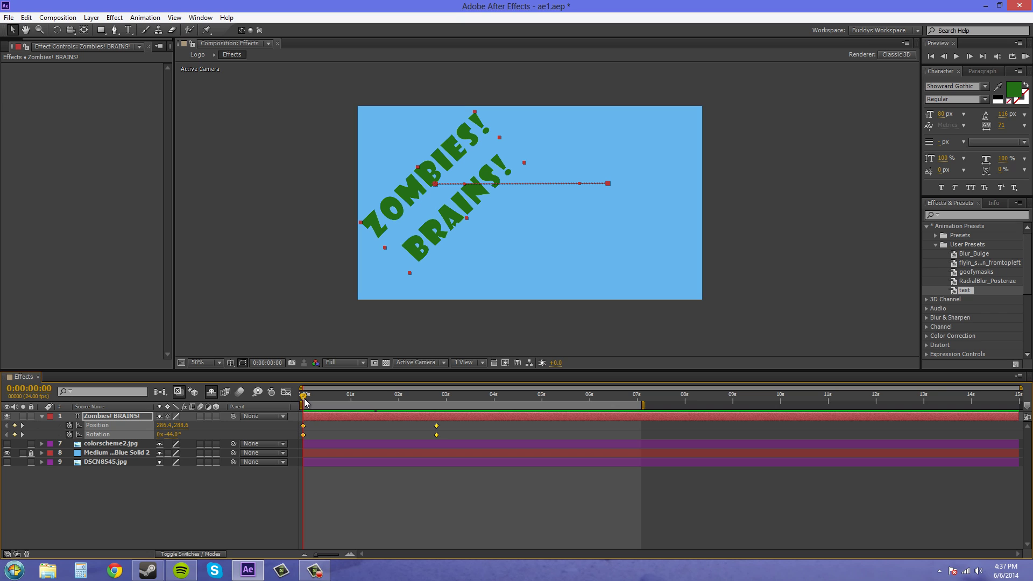
left_click(360, 400)
left_click_drag(376, 411, 282, 412)
left_click(173, 510)
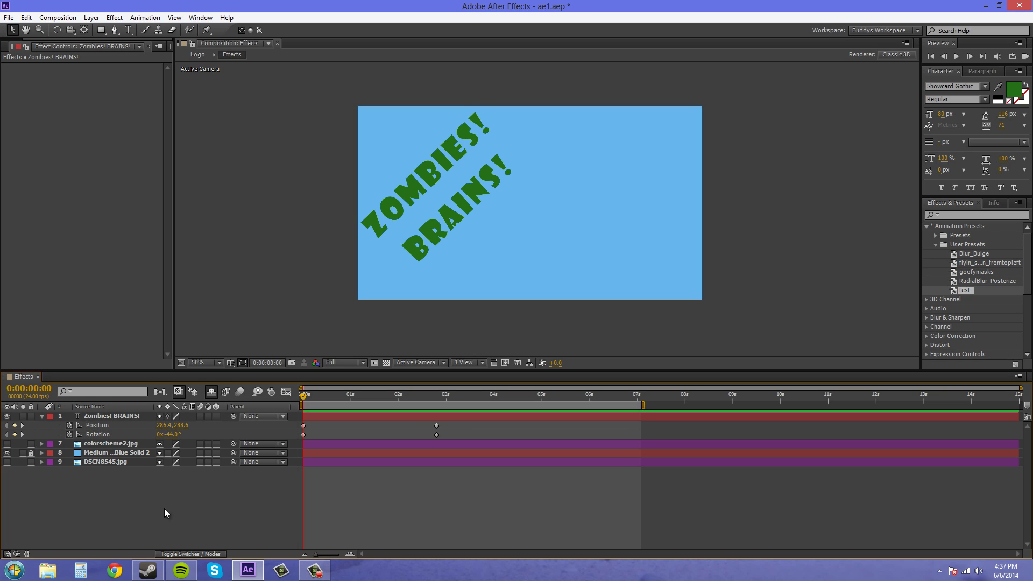
Clear the keyframes and reapply the test preset by double-clicking it in Effects & Presets.
left_click(69, 425)
left_click(70, 434)
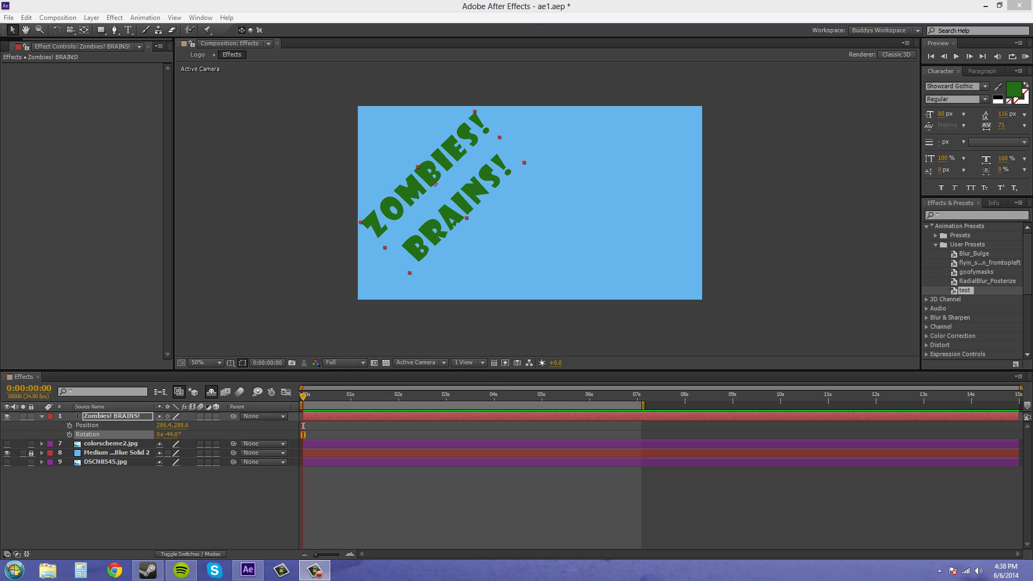
left_click(72, 435)
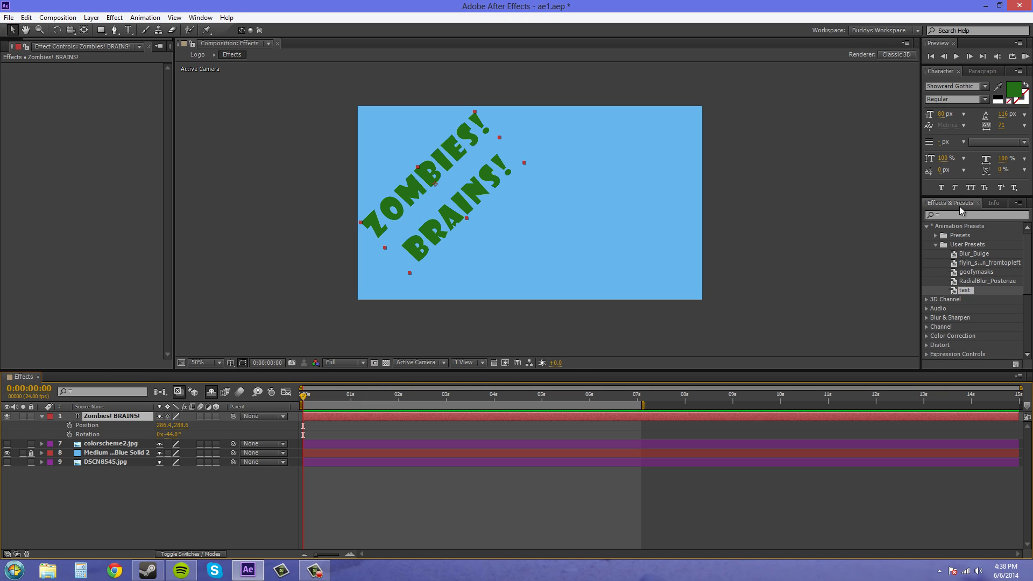
double_click(963, 290)
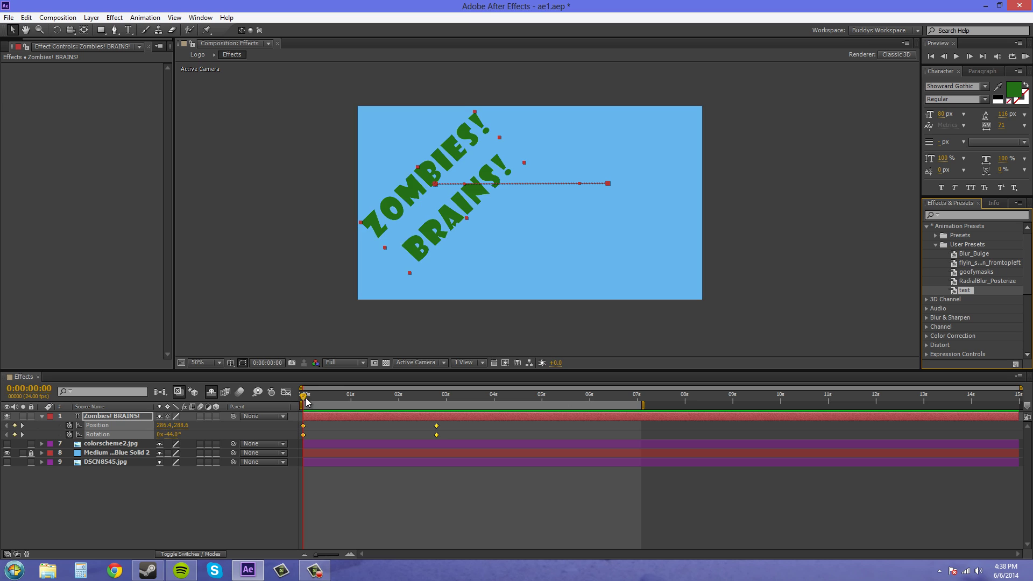
mouse_move(303, 397)
left_mouse_down()
mouse_move(435, 404)
mouse_move(286, 399)
left_mouse_up()
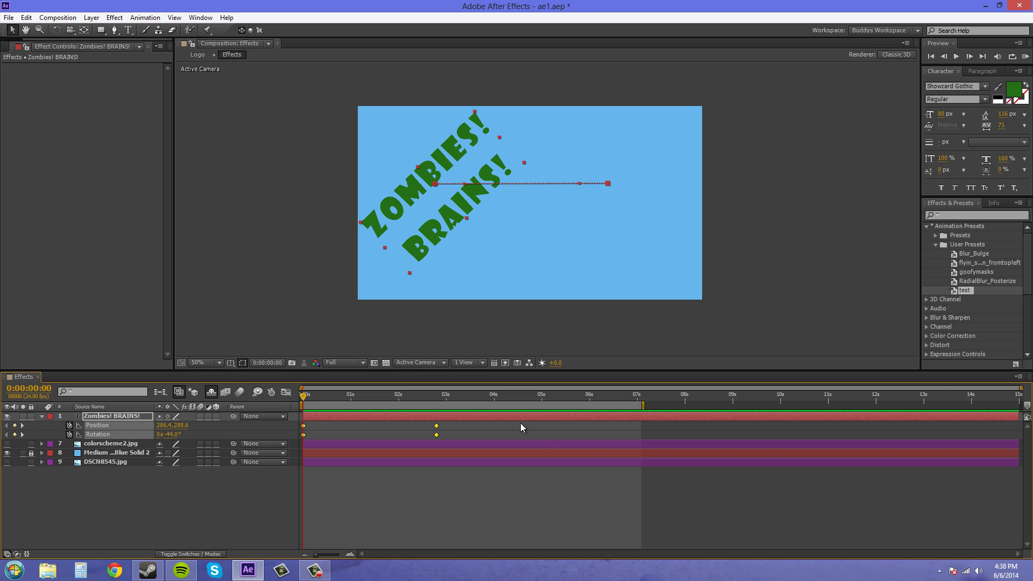
Remove the Position and Rotation keyframes again and drag the text to the composition centre.
left_click(69, 425)
left_click(69, 434)
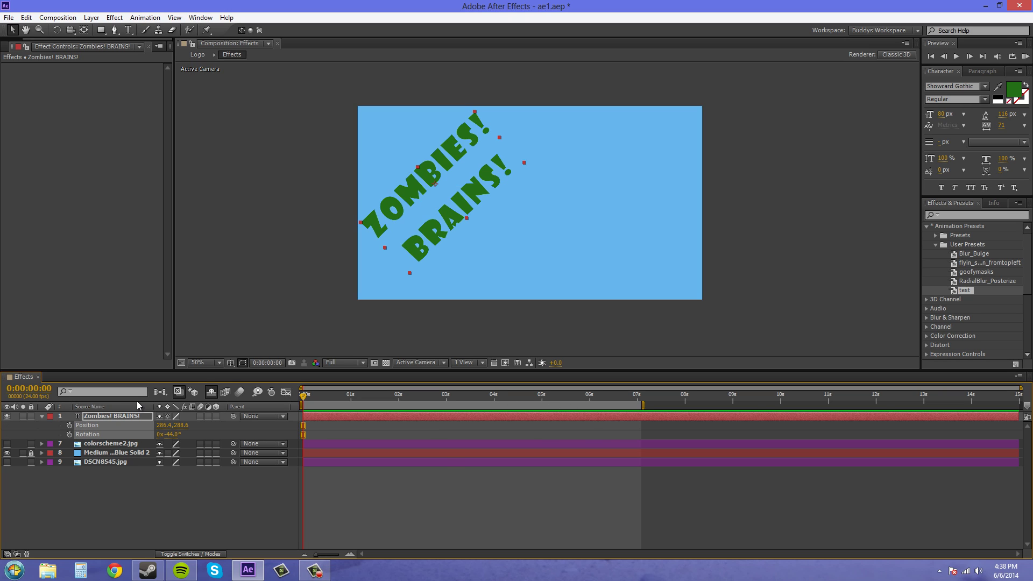
left_click_drag(440, 211, 522, 218)
Open the built-in Presets folder in Adobe Bridge via Animation > Browse Presets.
left_click(125, 417)
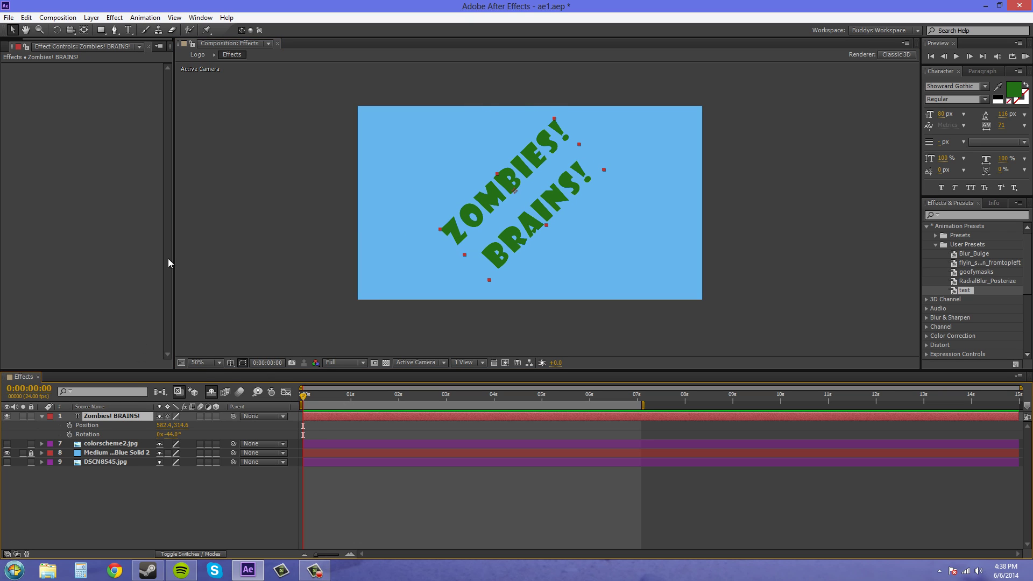
left_click(145, 19)
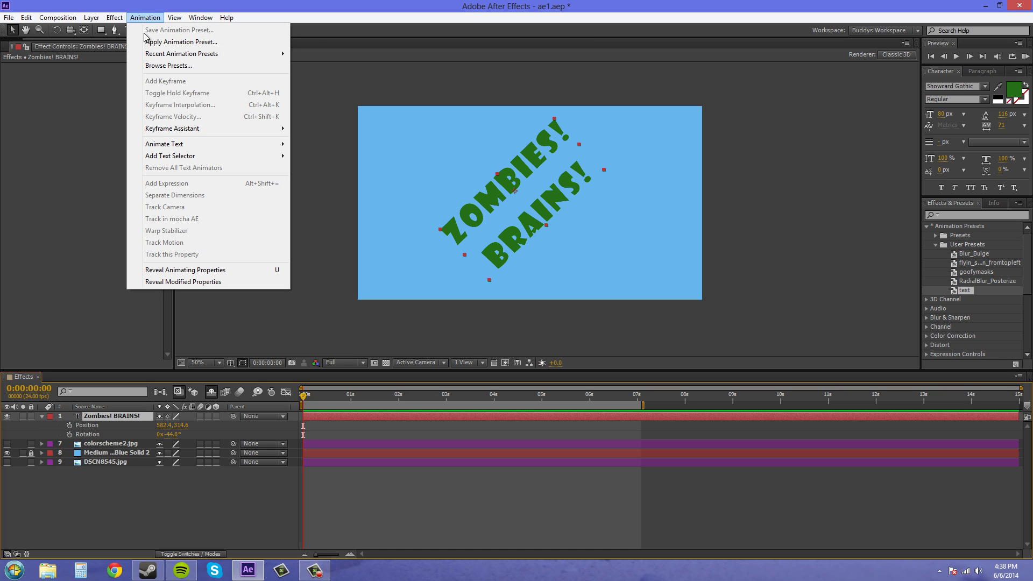
left_click(189, 66)
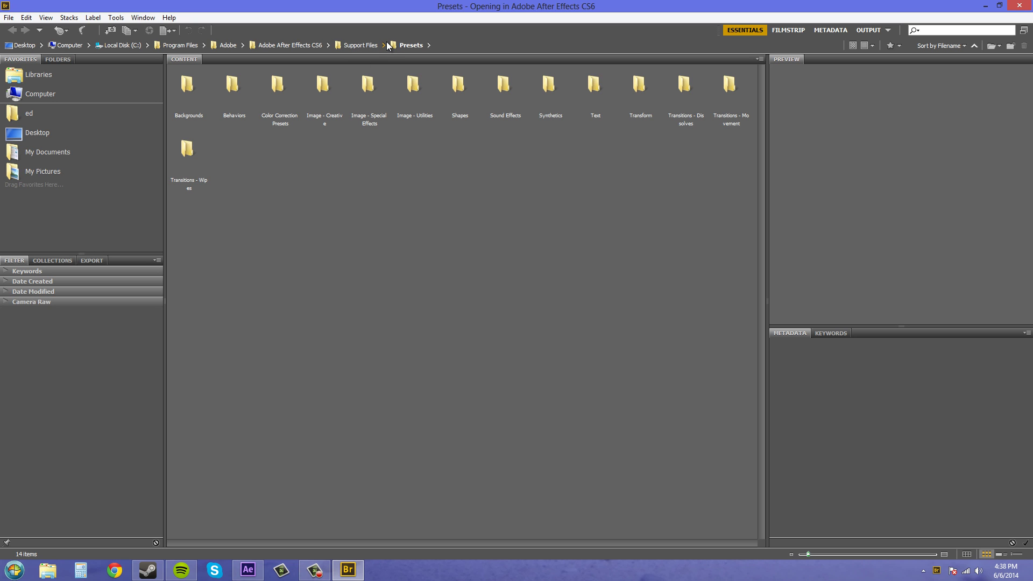
In Bridge, go to My Documents > Adobe > After Effects CS6 > User Presets and pick test.ffx.
left_click(361, 45)
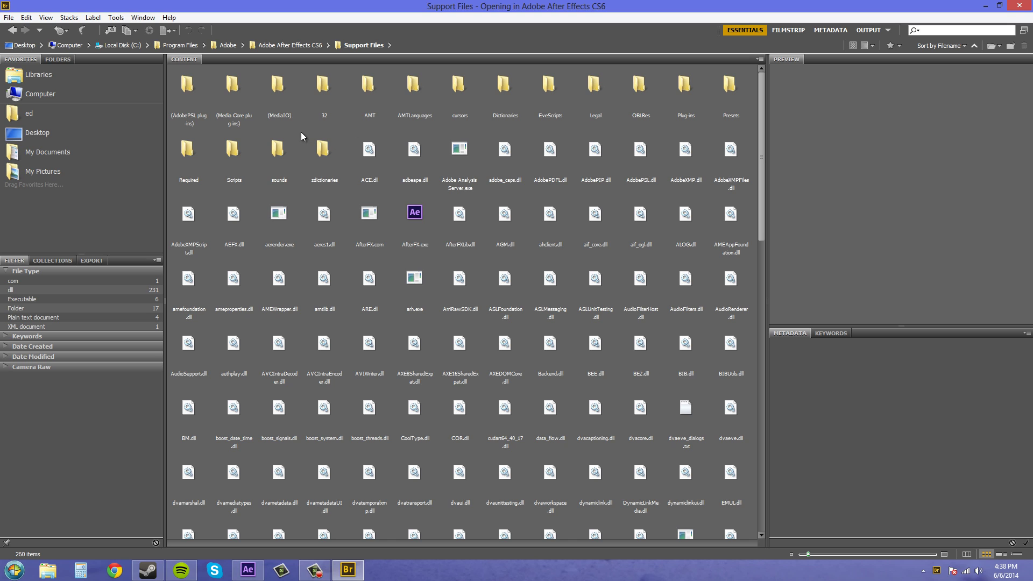
left_click(54, 151)
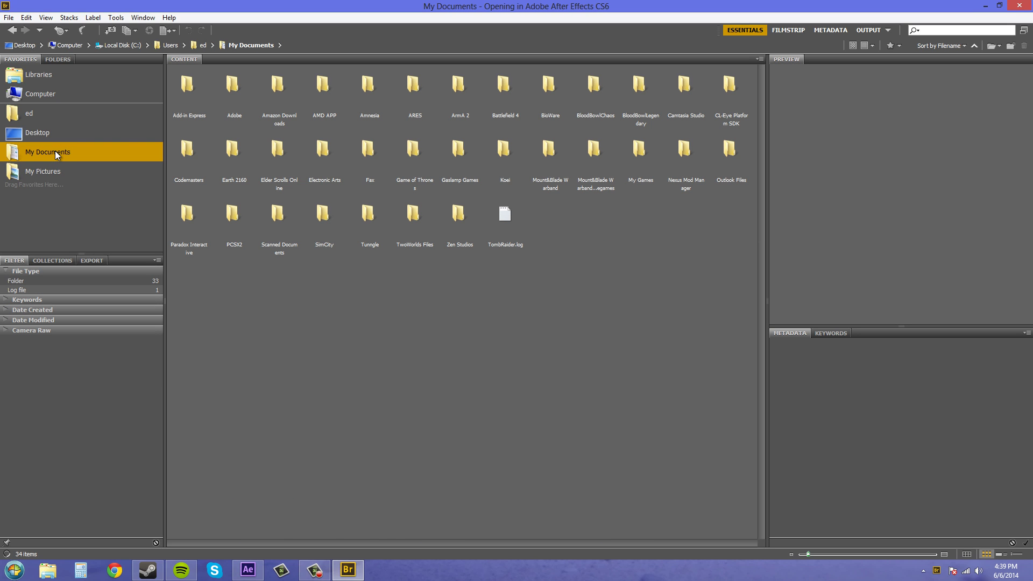
double_click(239, 90)
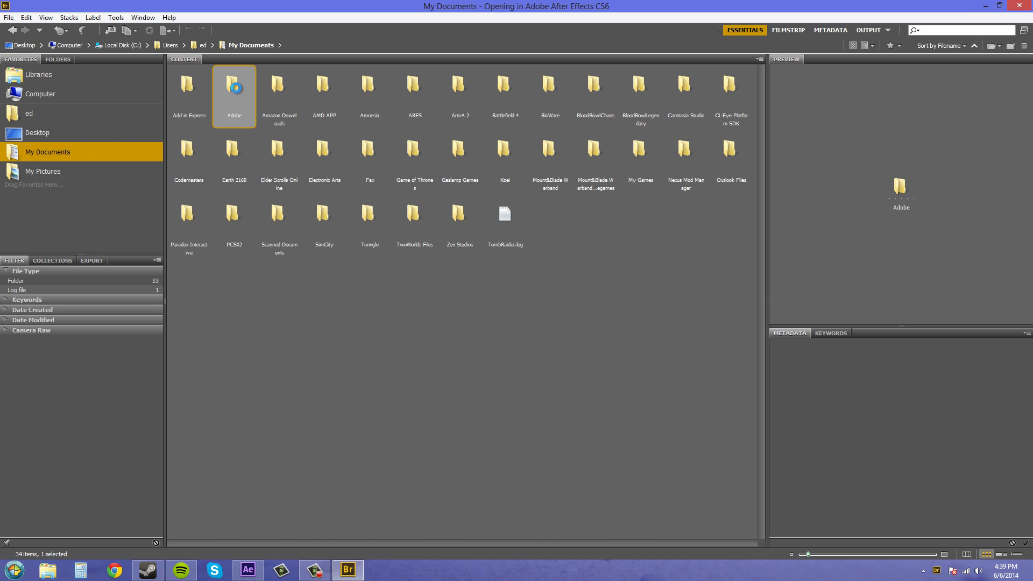
double_click(191, 89)
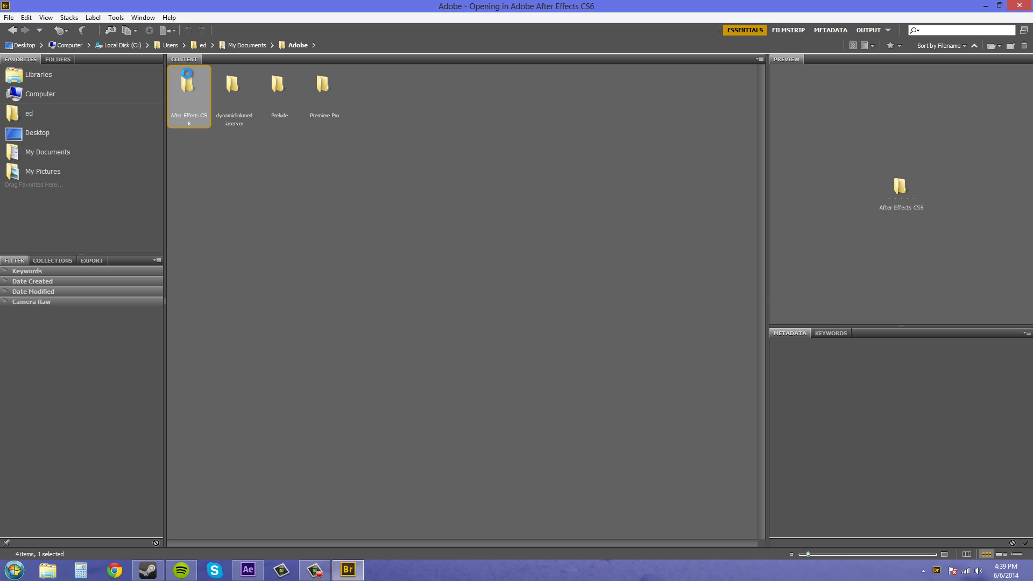
left_click(192, 88)
double_click(192, 88)
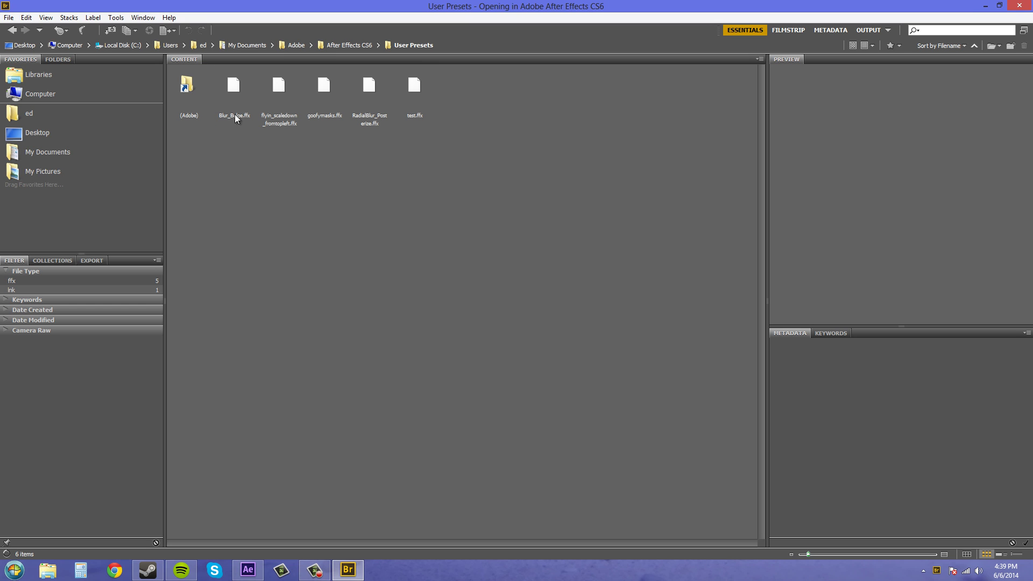
left_click(413, 104)
left_click(380, 93)
left_click(339, 93)
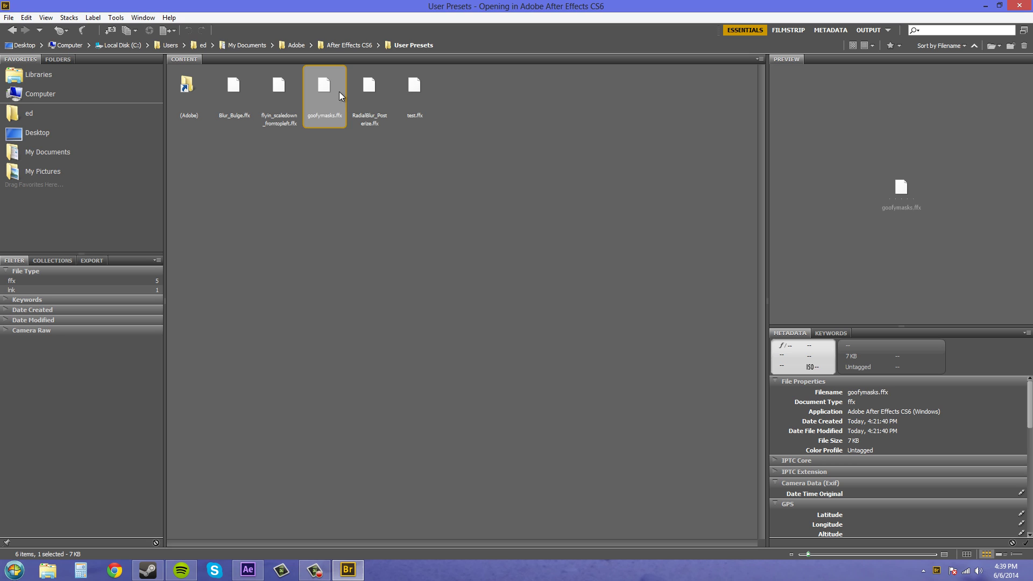
left_click(415, 91)
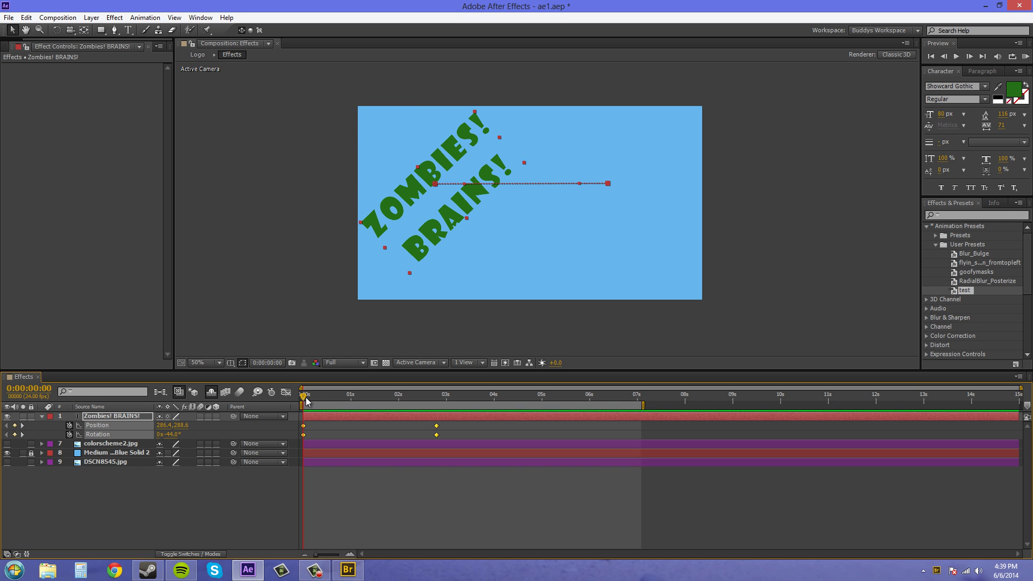
mouse_move(304, 397)
left_mouse_down()
mouse_move(436, 416)
mouse_move(303, 413)
left_mouse_up()
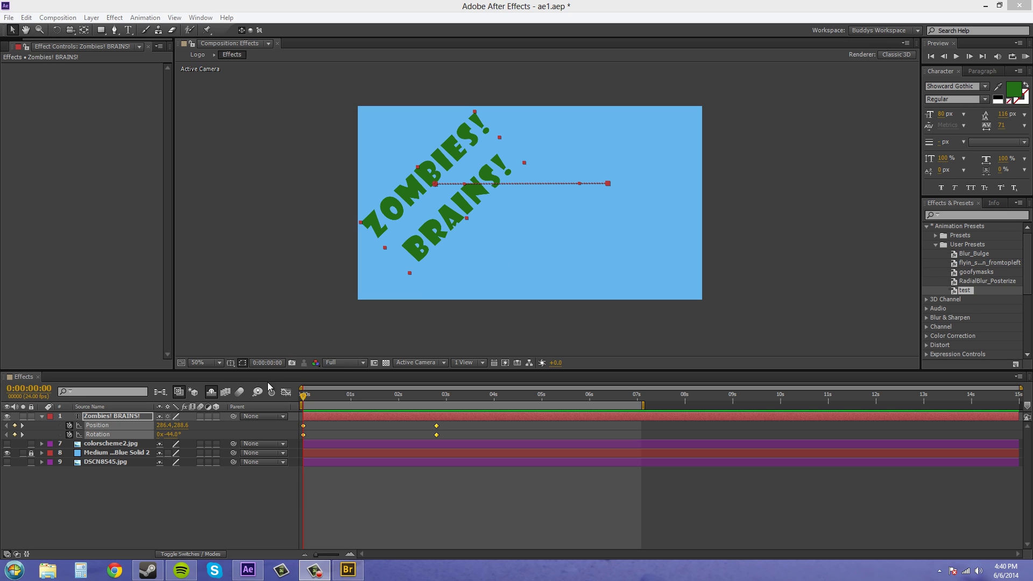
Remove the Position and Rotation keyframes and move the current time to 0:00:01:14.
left_click(70, 425)
left_click(69, 435)
left_click(408, 491)
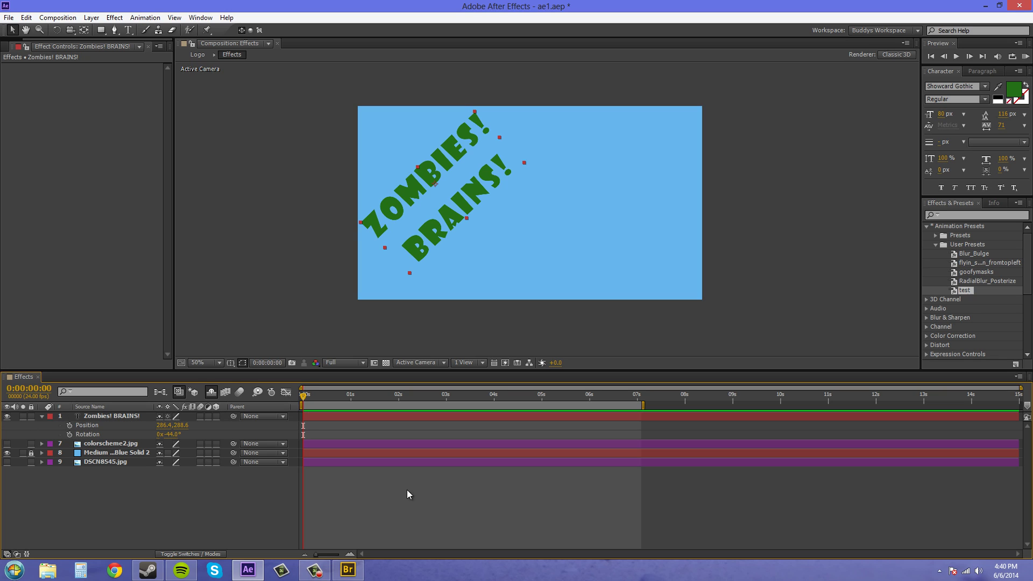
left_click_drag(301, 401, 380, 401)
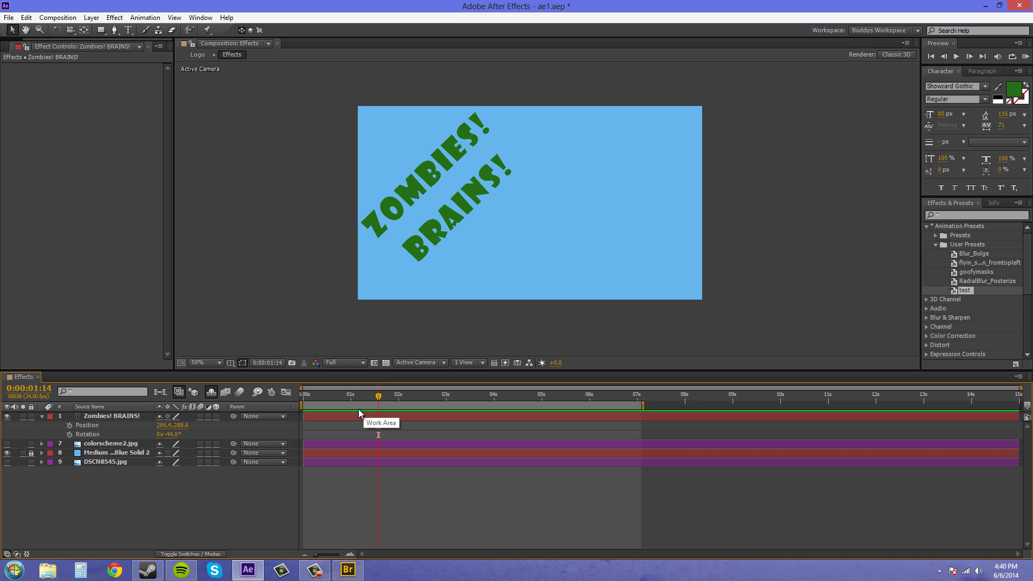
Add Effect > Time > Echo to the ZOMBIES! BRAINS! text layer with default settings.
left_click(114, 17)
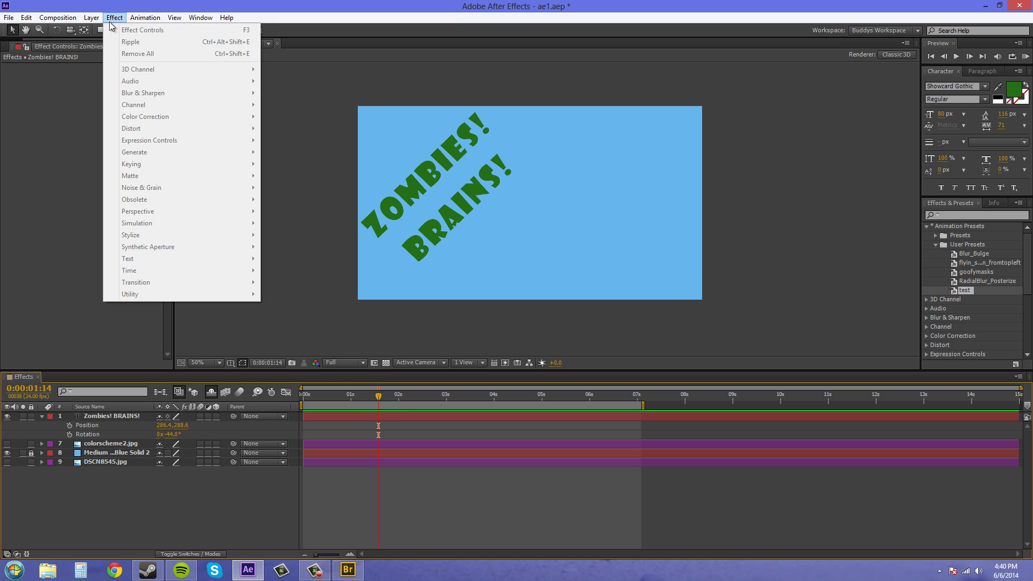
left_click(71, 114)
left_click(114, 17)
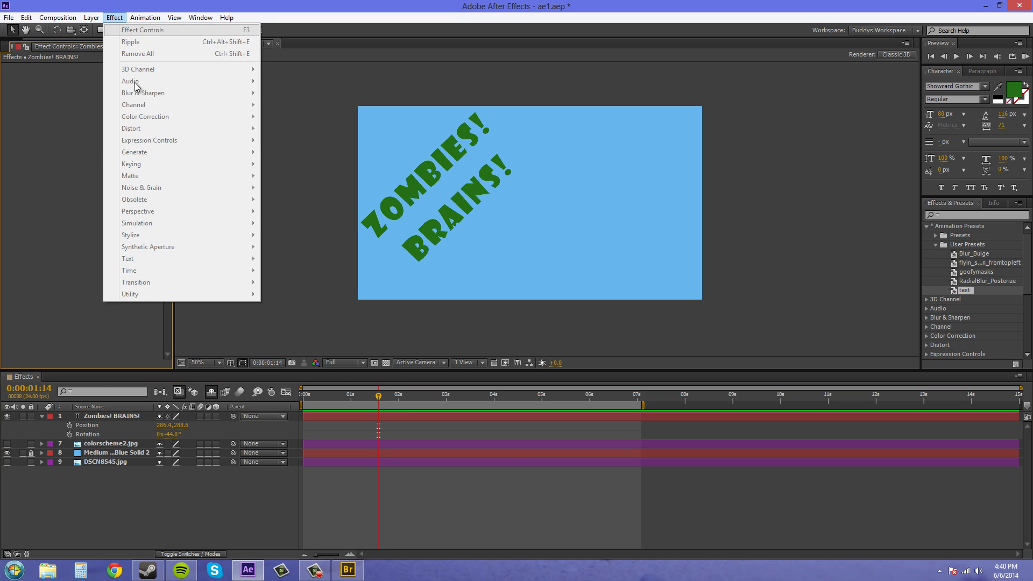
left_click(97, 415)
left_click(97, 415)
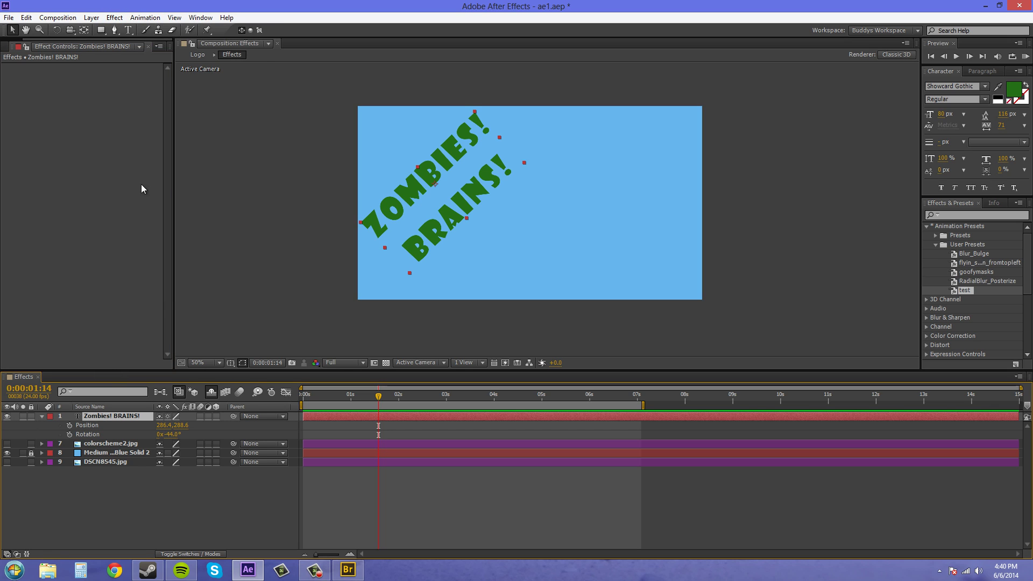
left_click(115, 18)
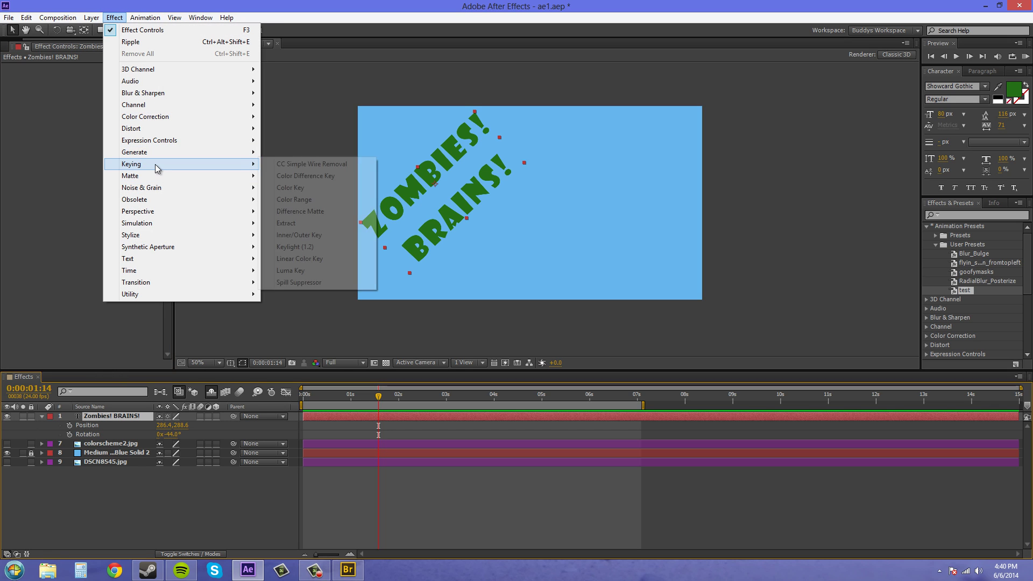
mouse_move(146, 271)
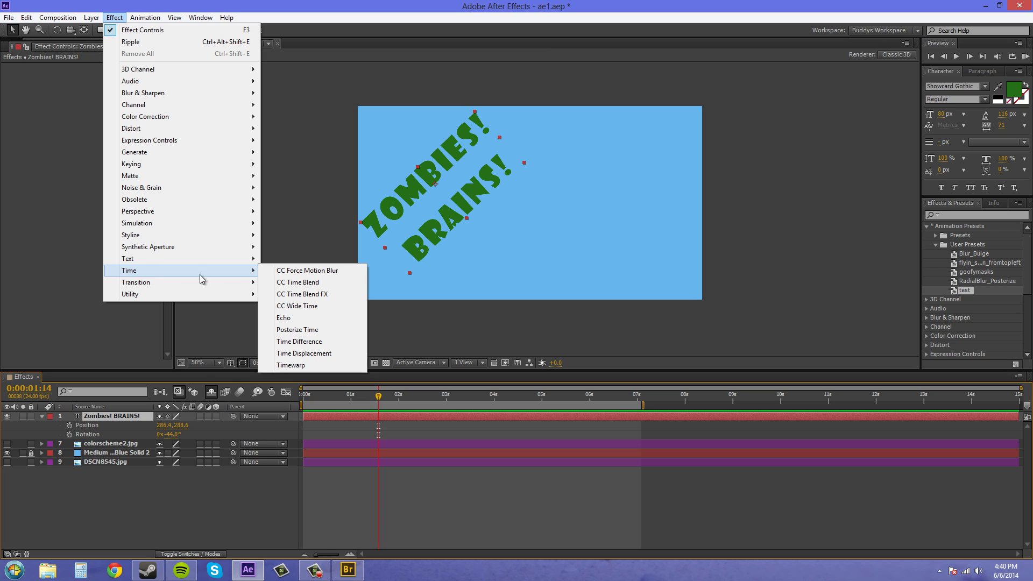
left_click(284, 317)
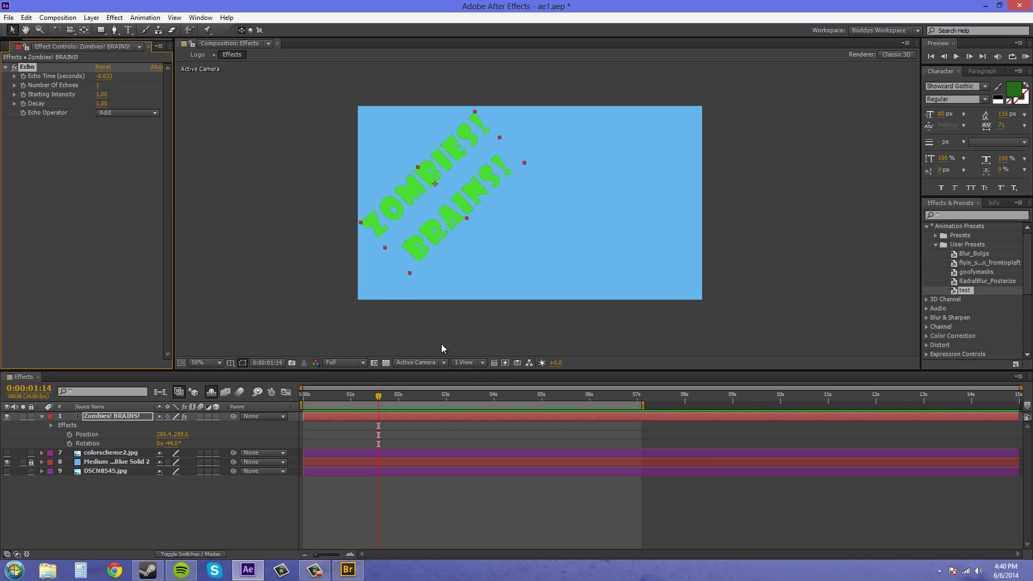
Apply Blur_Bulge to the text layer, shift the text right, and select Echo and Fast Blur.
left_click(971, 257)
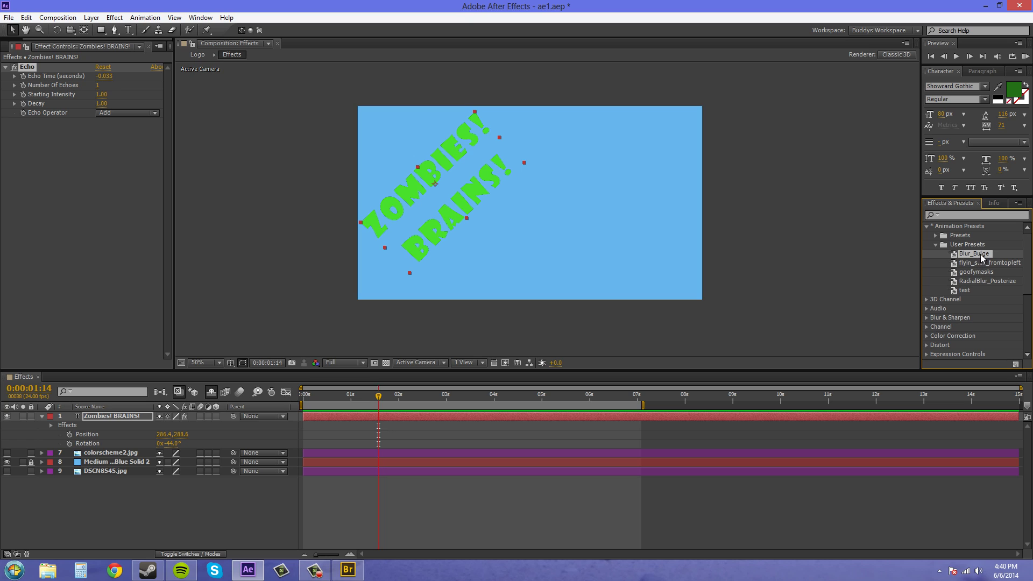
left_click_drag(969, 256, 117, 360)
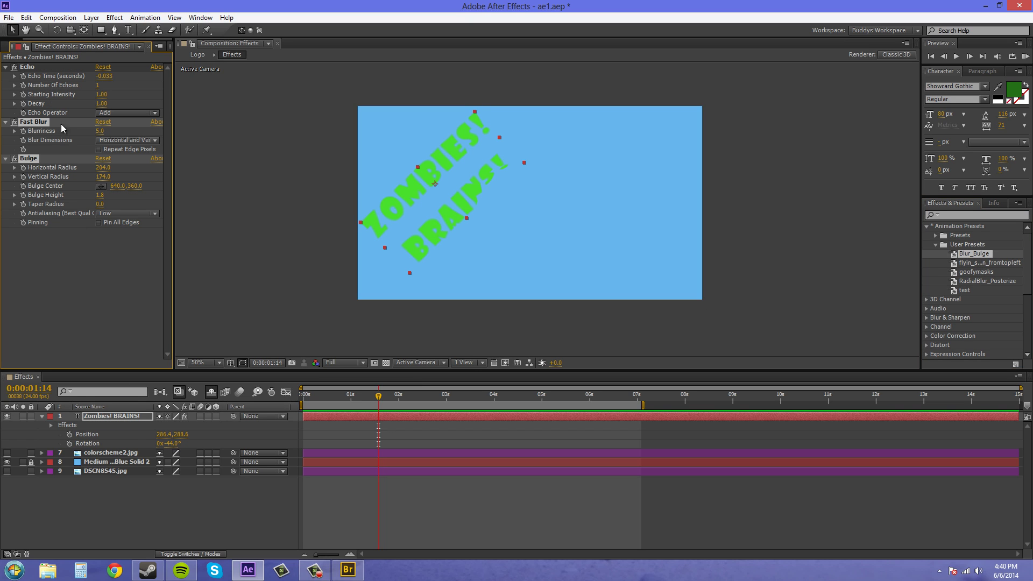
left_click(28, 69)
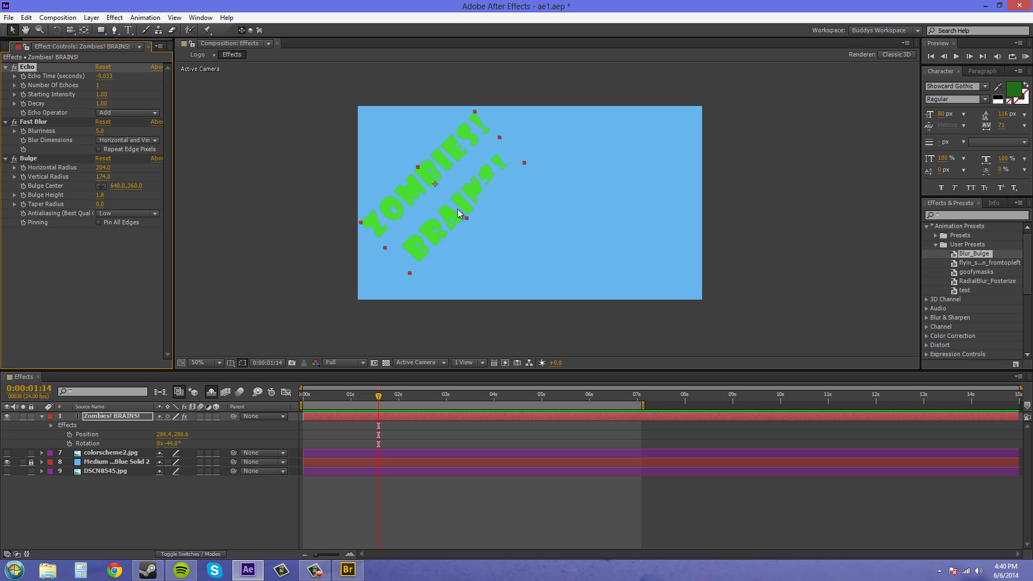
left_click_drag(457, 209, 520, 230)
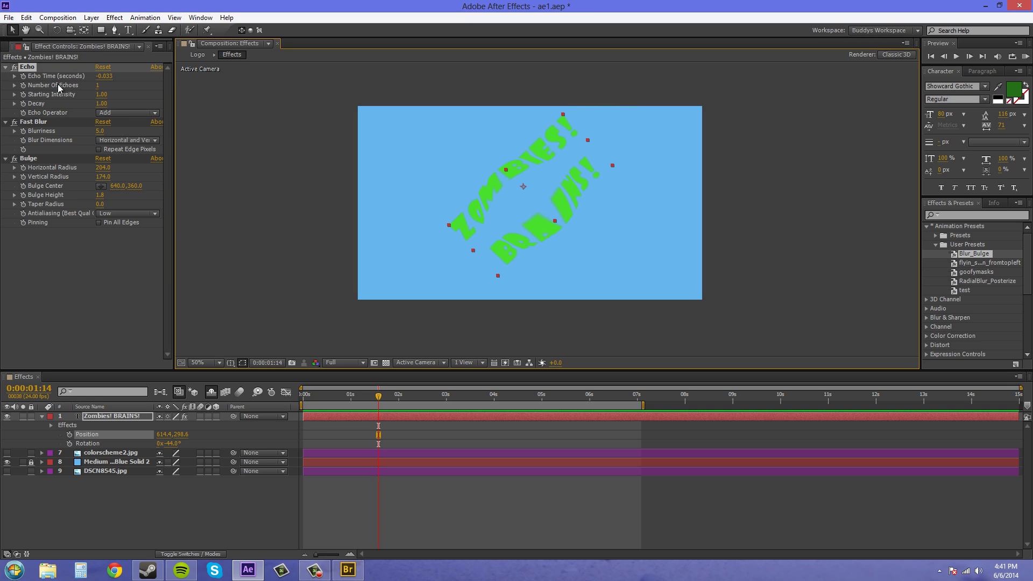
left_click(44, 176)
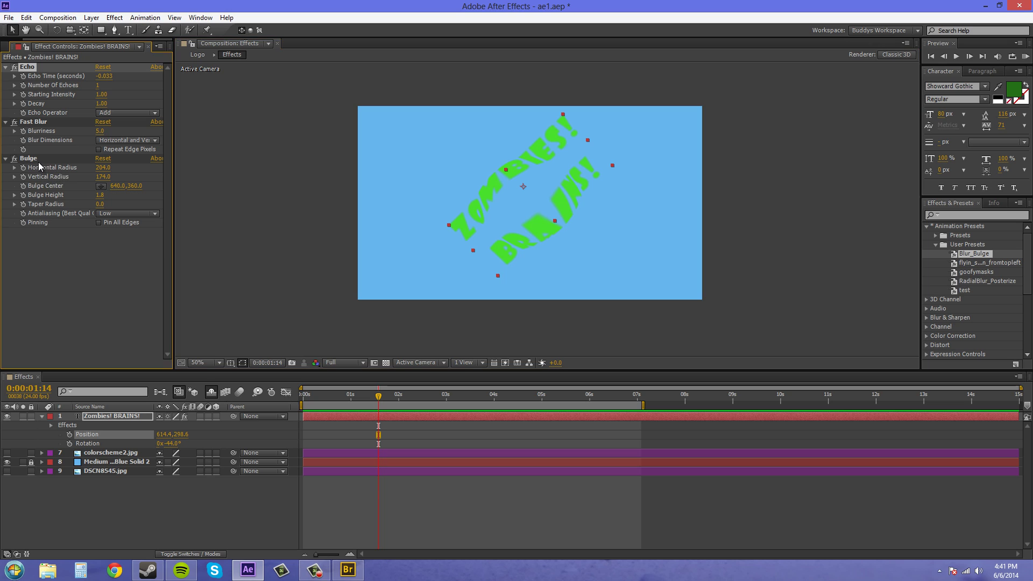
Add Bulge to the selection and delete Echo, Fast Blur and Bulge together.
left_click(29, 158, "shift")
key("Delete")
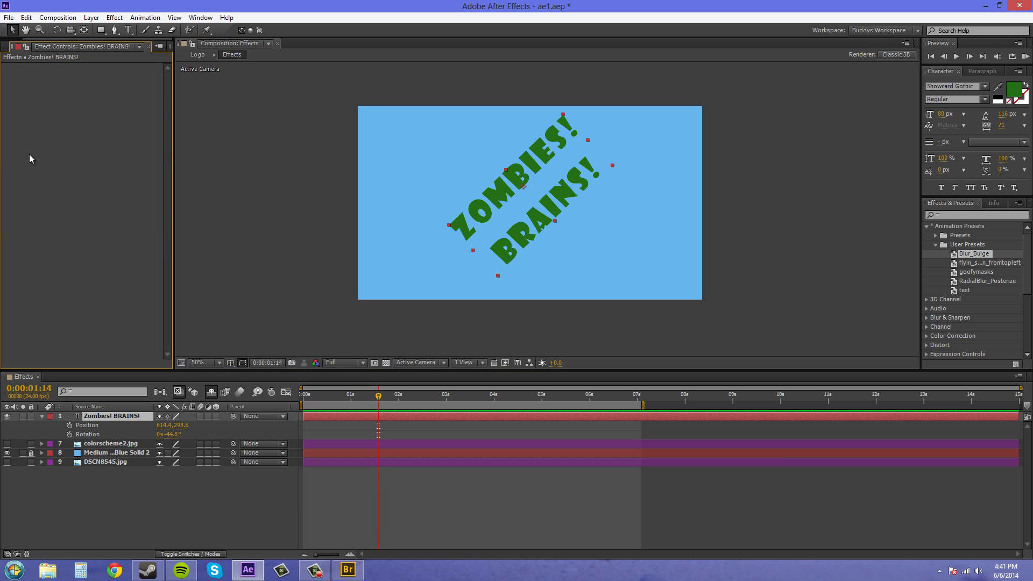